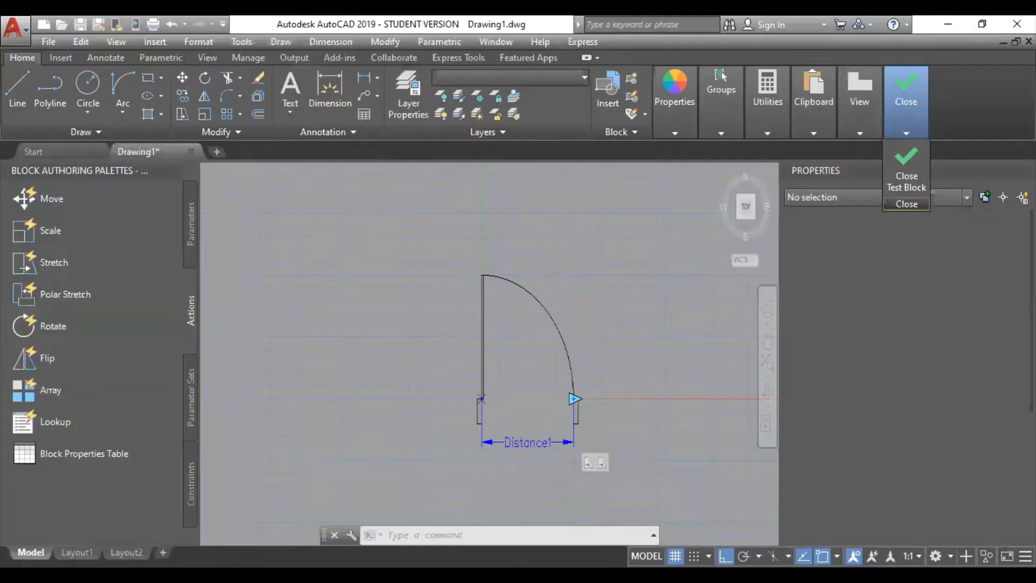
Close the test window to return to the door block with its Distance1 parameter.
left_click(907, 104)
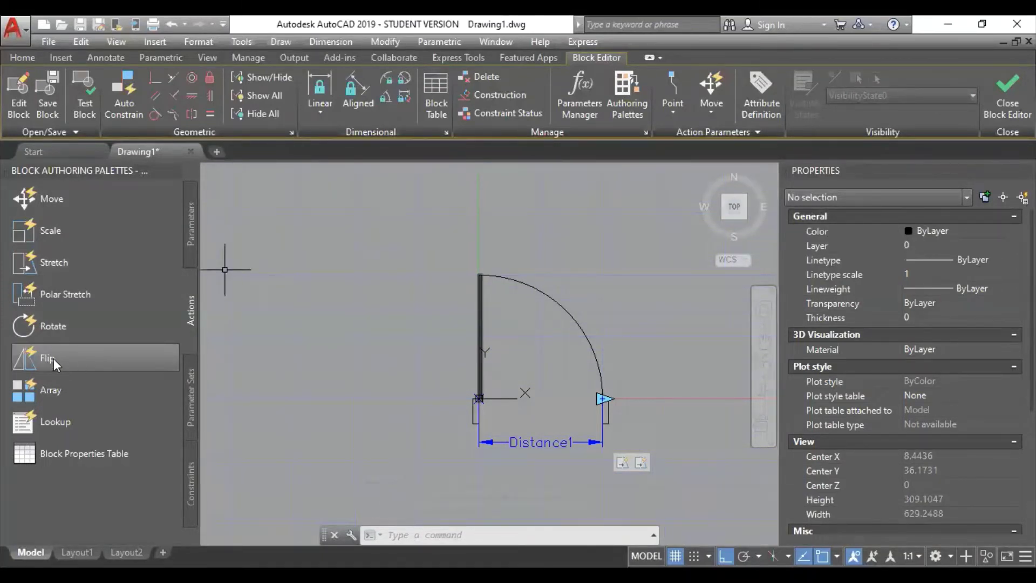
Attach a Scale action to the Distance1 parameter, with the door's swing arc as its object.
left_click(62, 231)
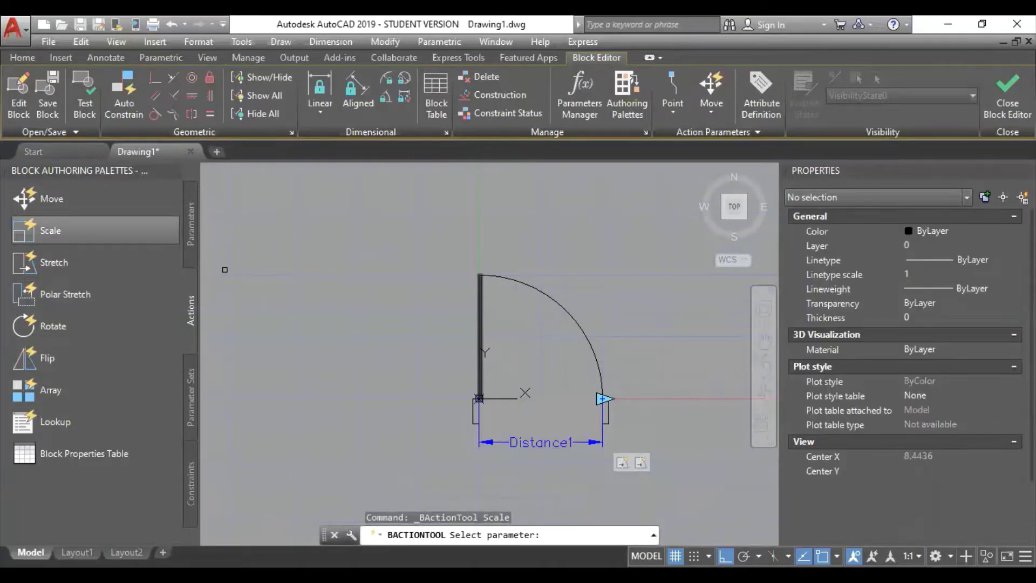
left_click(549, 446)
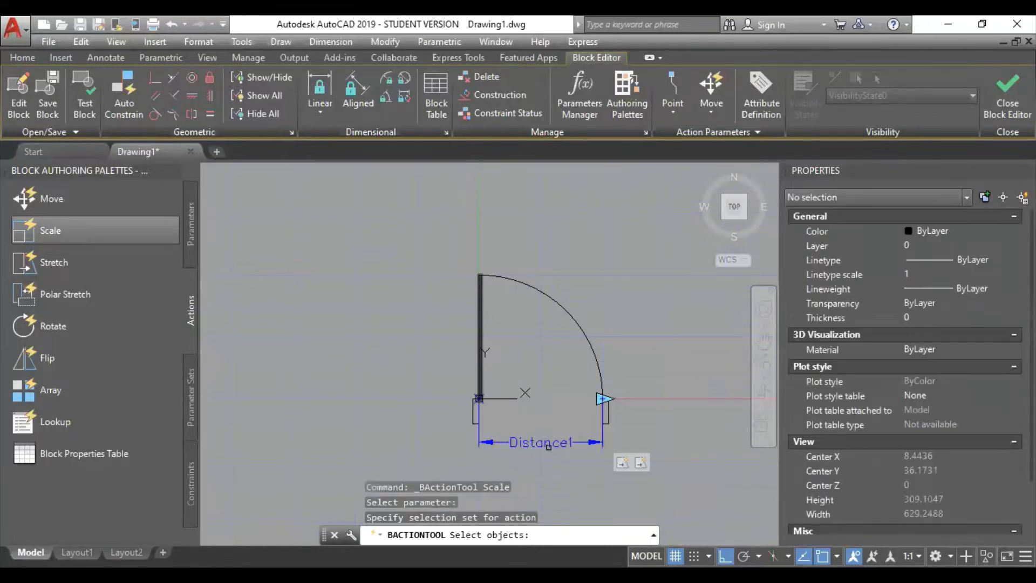
left_click(576, 321)
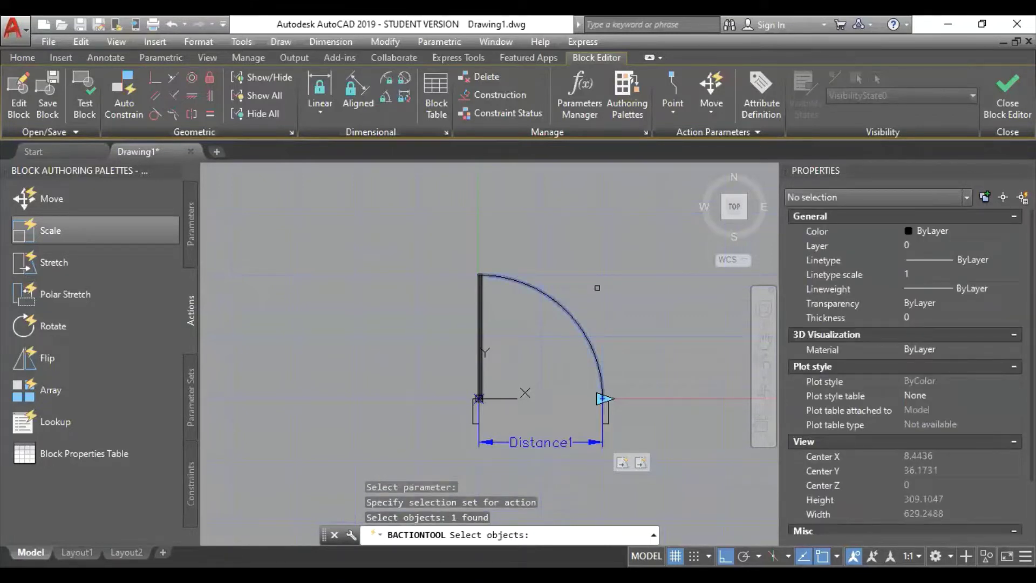
key("Return")
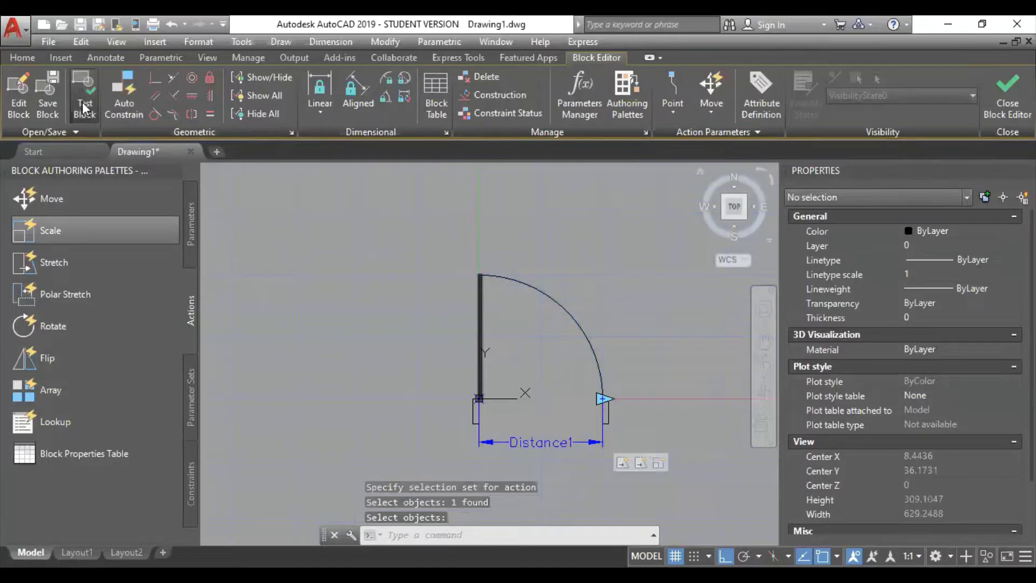
Test door 100 and drag its width grip to widen it, confirming the arc scales up.
left_click(83, 107)
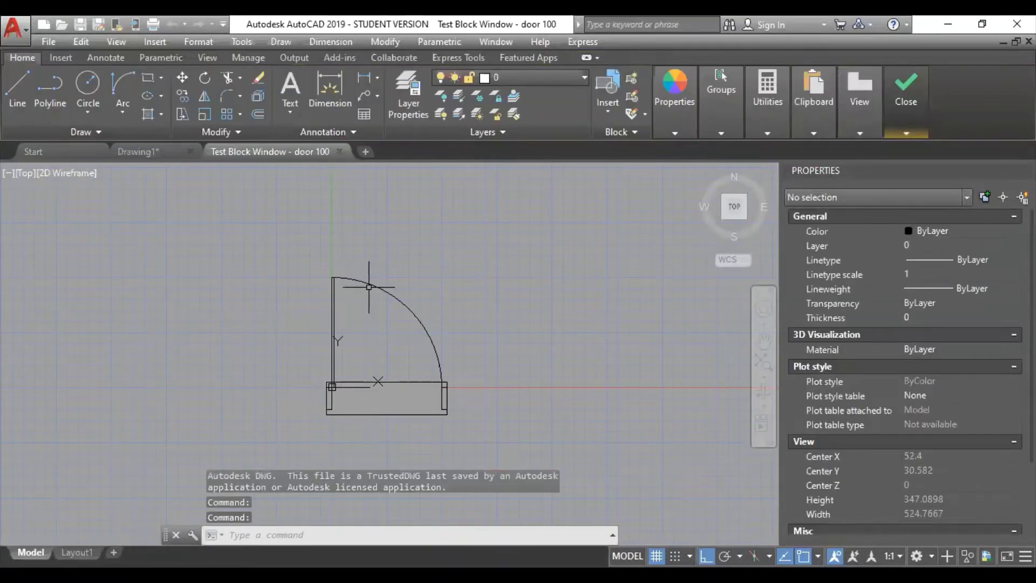
left_click(374, 282)
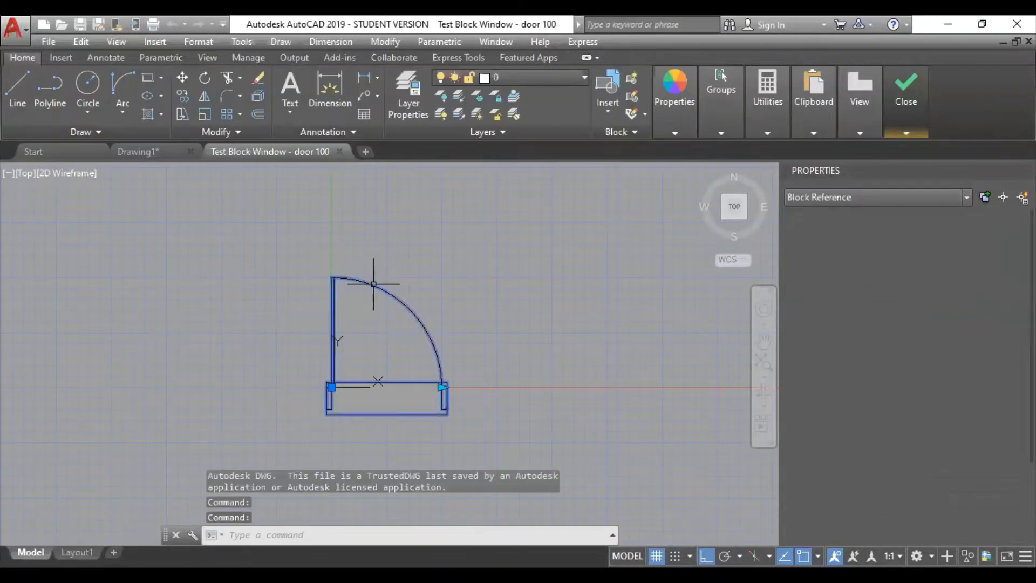
left_click(443, 387)
left_click(529, 387)
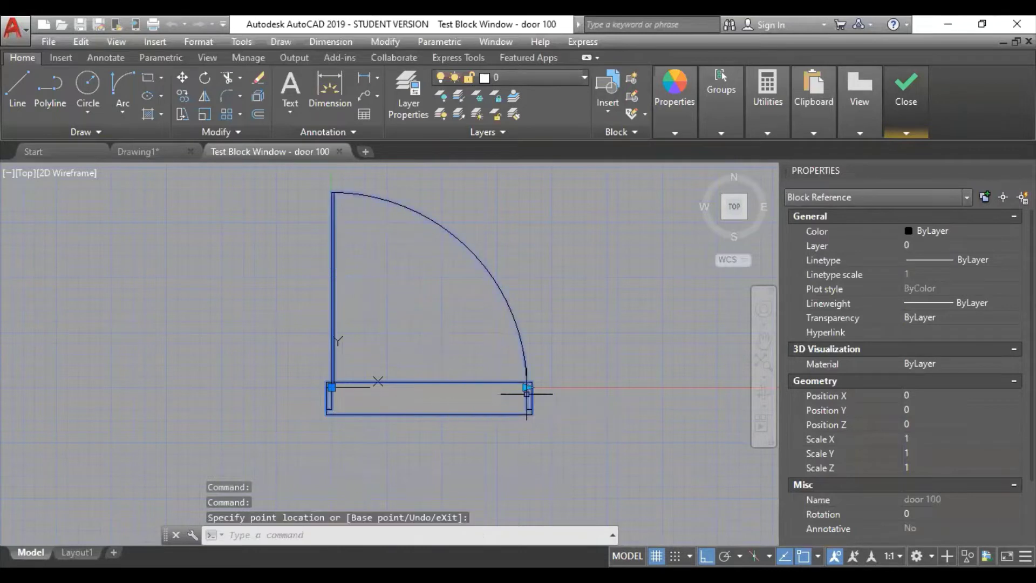
middle_click_drag(458, 308, 458, 354)
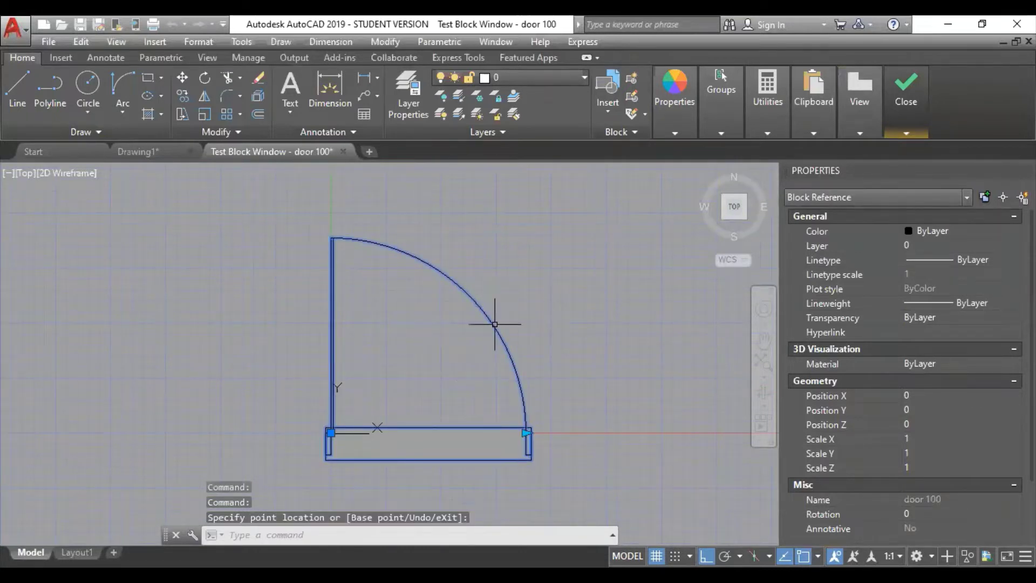
left_click(909, 134)
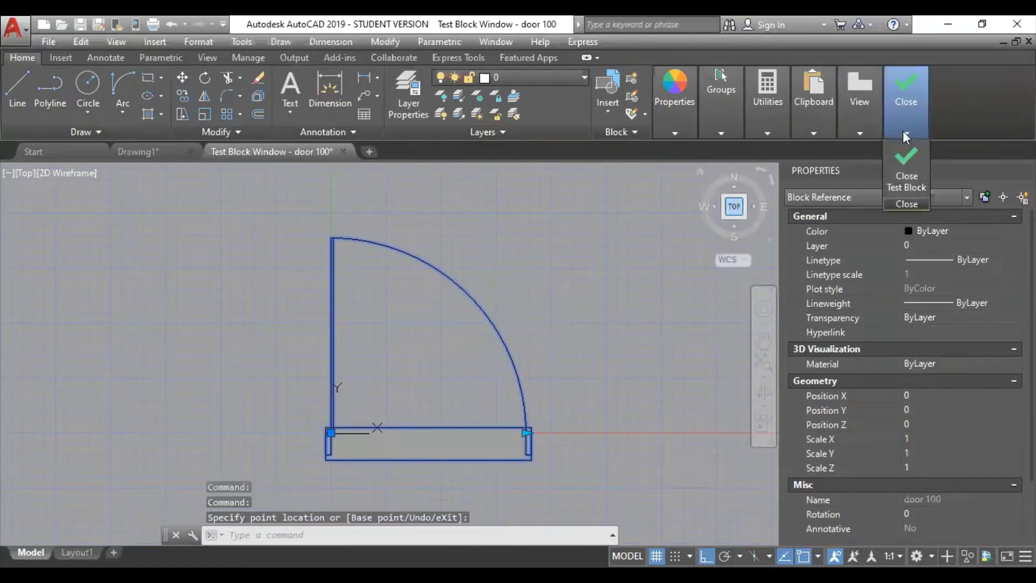
Close Test Block to go back to editing the door block definition.
left_click(907, 165)
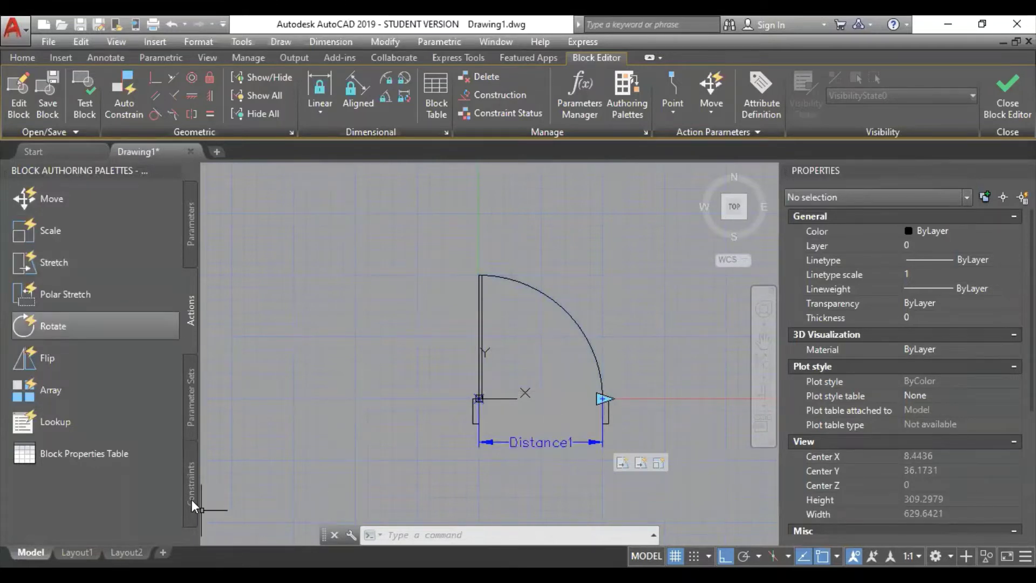
Browse the Parameter Sets, Parameters and Actions lists, then scroll Parameter Sets to Flip Set.
left_click(190, 414)
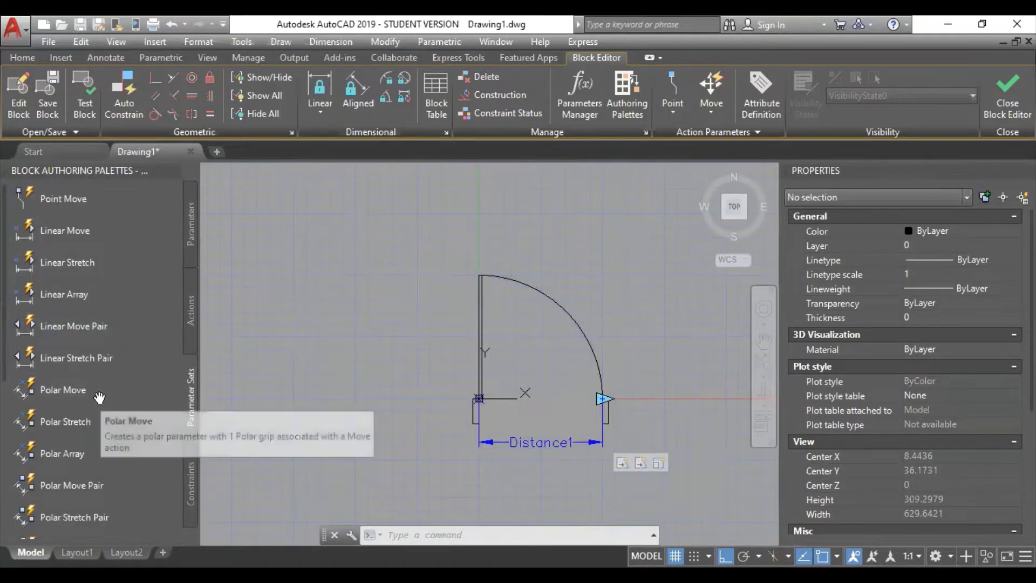
left_click(193, 250)
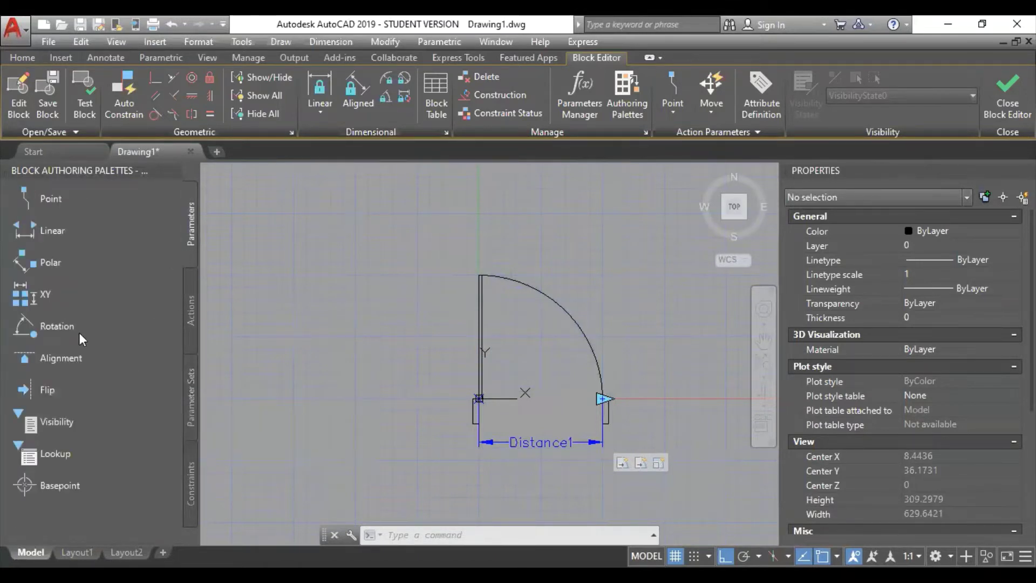
left_click(194, 320)
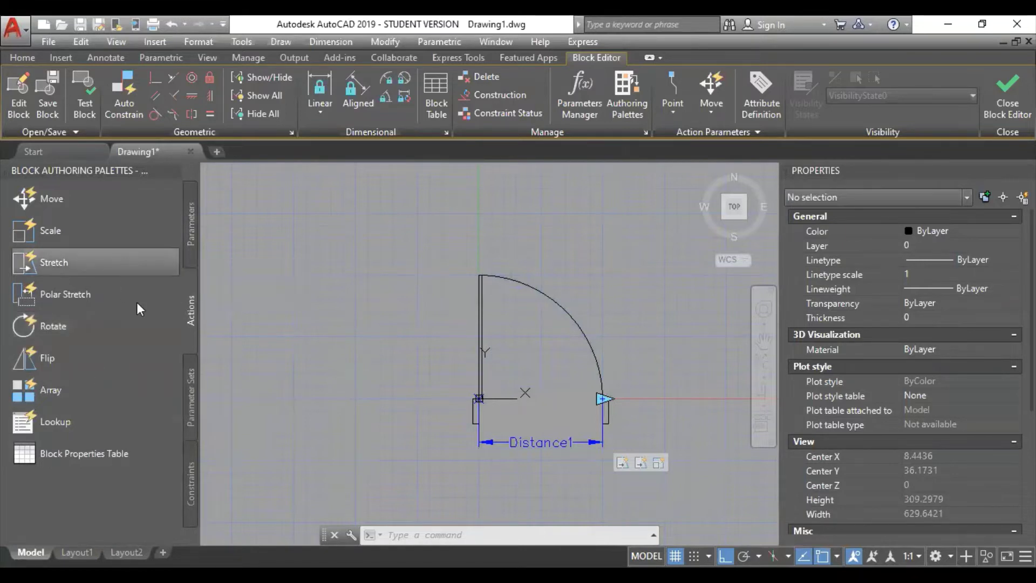
left_click(189, 407)
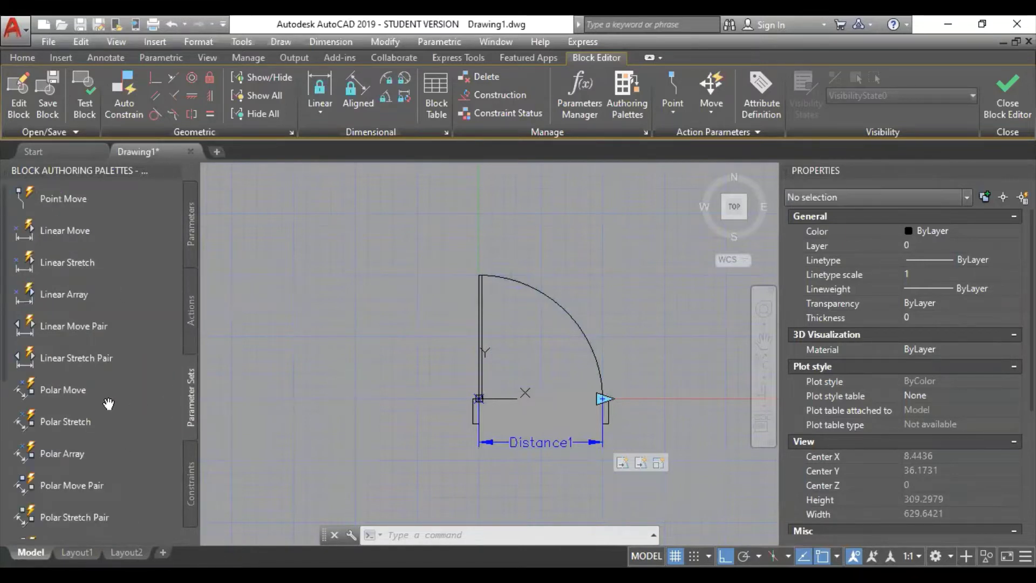
scroll(108, 404, "down", 5)
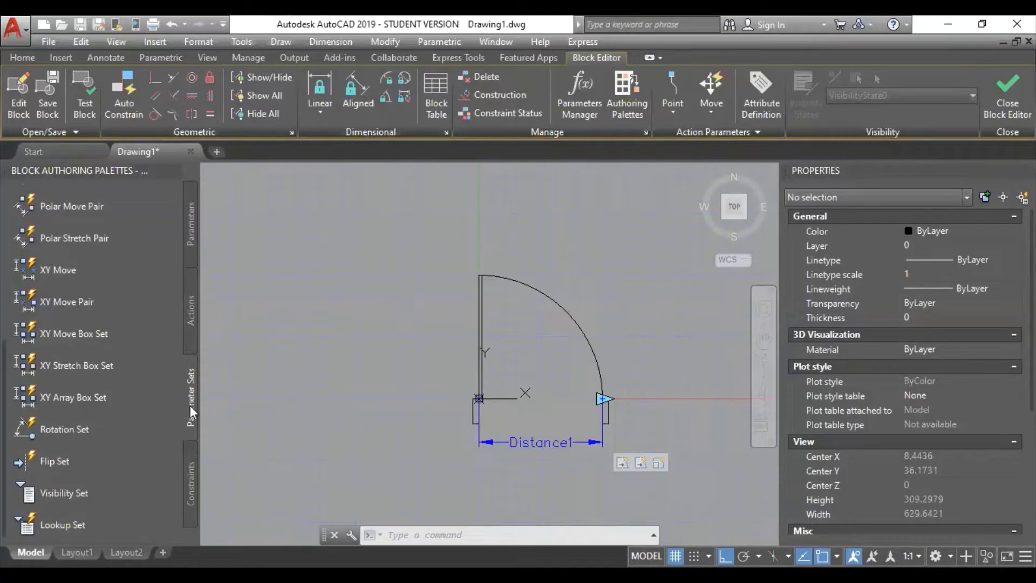
Add a Flip Set with a vertical reflection line along the door leaf, labelled Flip state1.
left_click(67, 460)
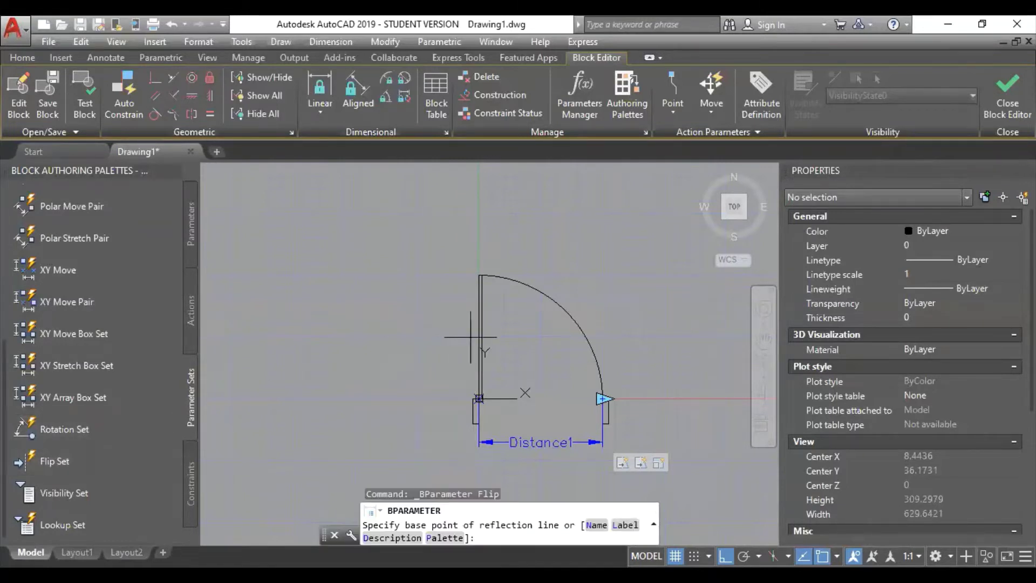
scroll(472, 336, "up", 2)
middle_click_drag(472, 336, 376, 305)
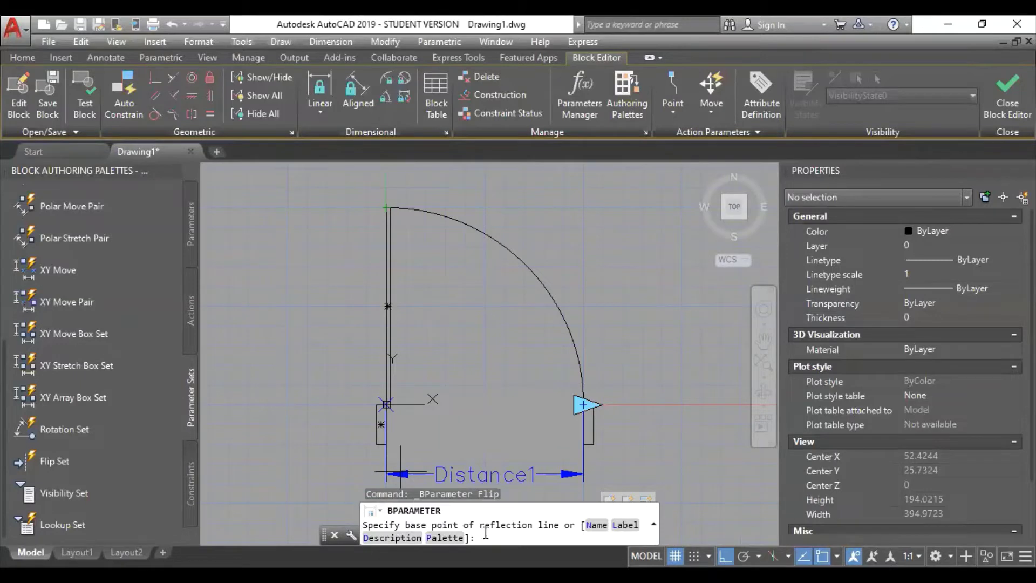
left_click(386, 208)
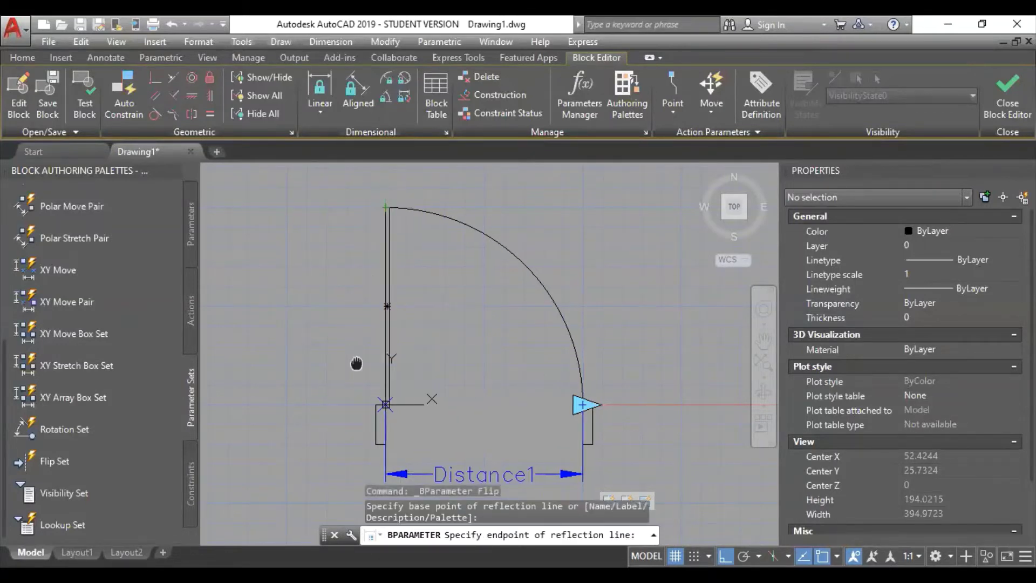
middle_click_drag(356, 363, 365, 217)
left_click(398, 439)
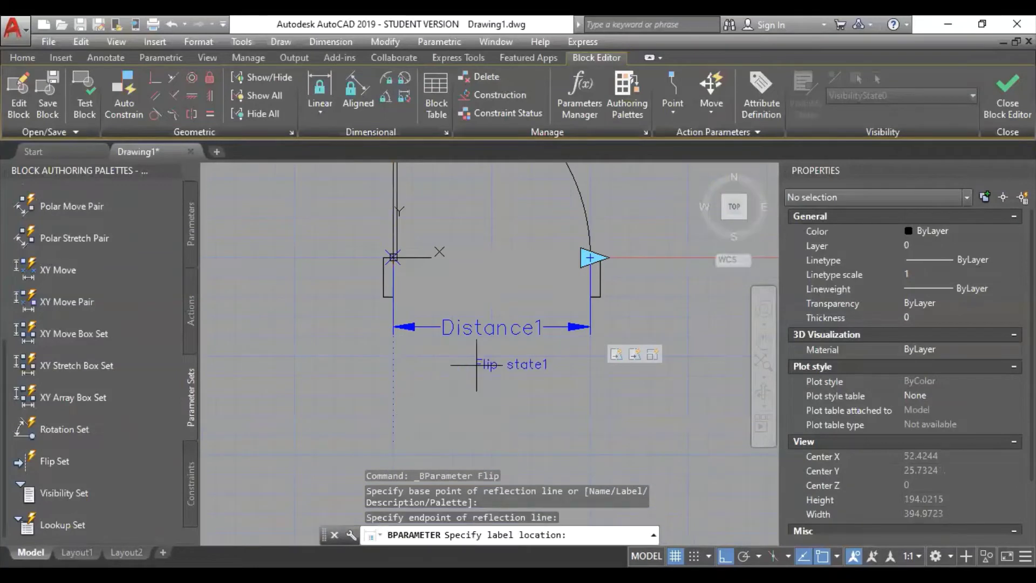
middle_click_drag(475, 375, 443, 483)
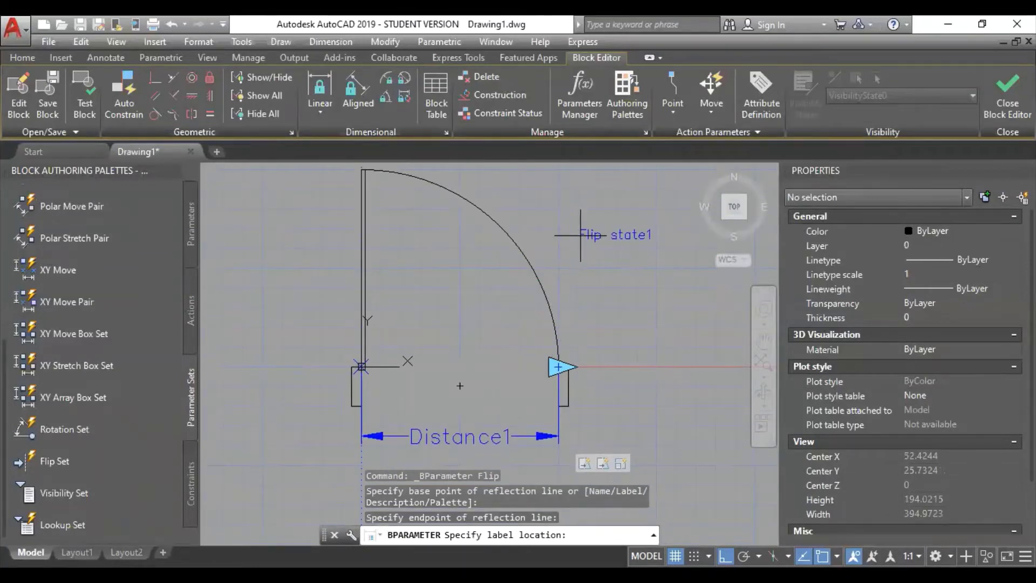
left_click(589, 219)
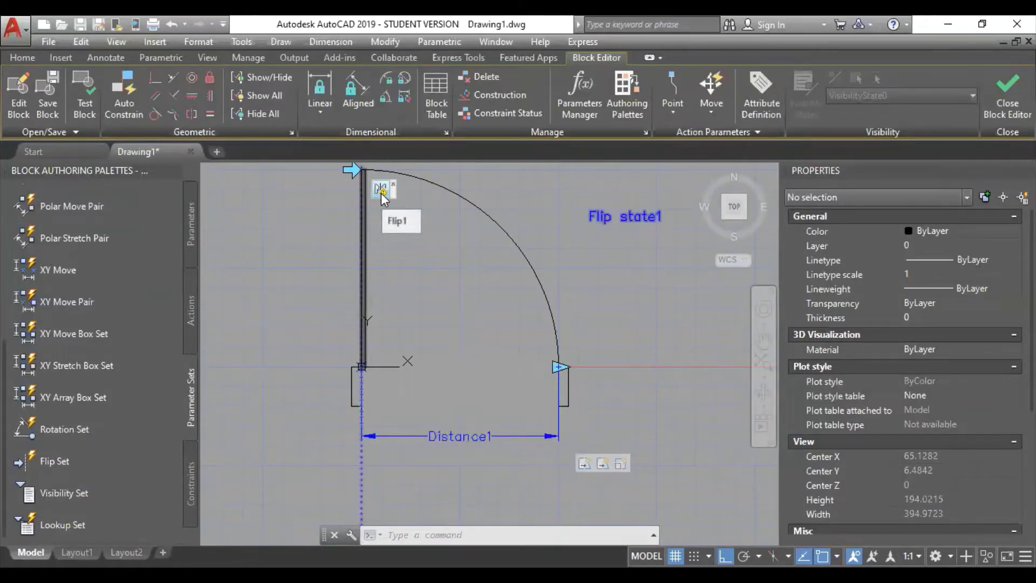
Redefine the Flip1 action's selection set to include all 13 door objects.
right_click(381, 193)
mouse_move(448, 225)
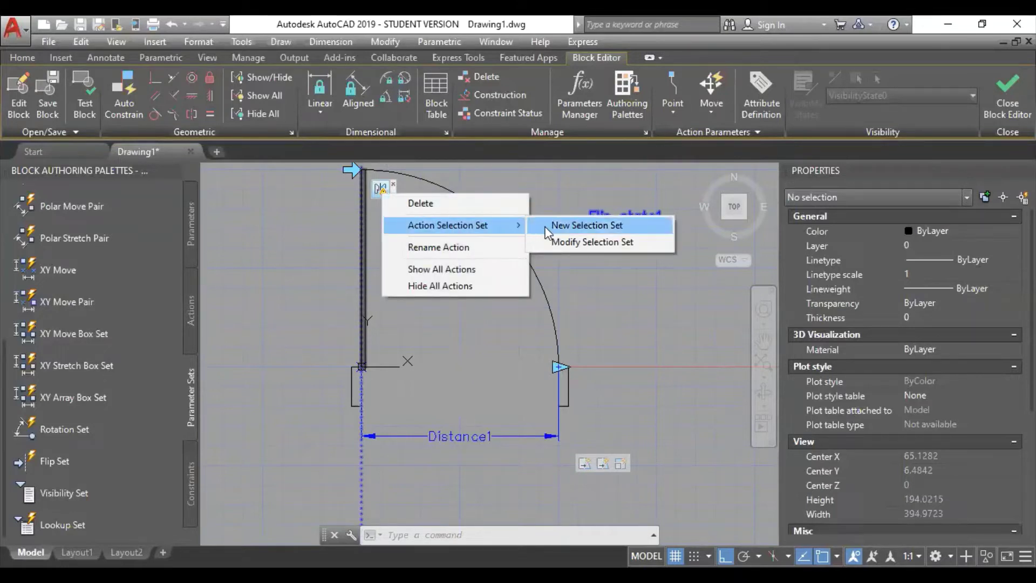
left_click(547, 228)
type("all")
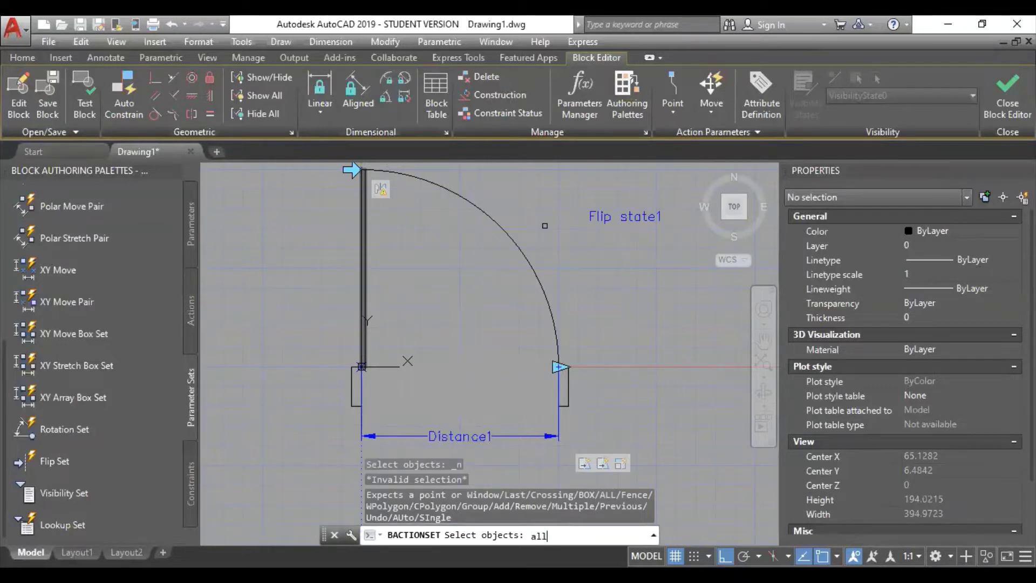
key("Return")
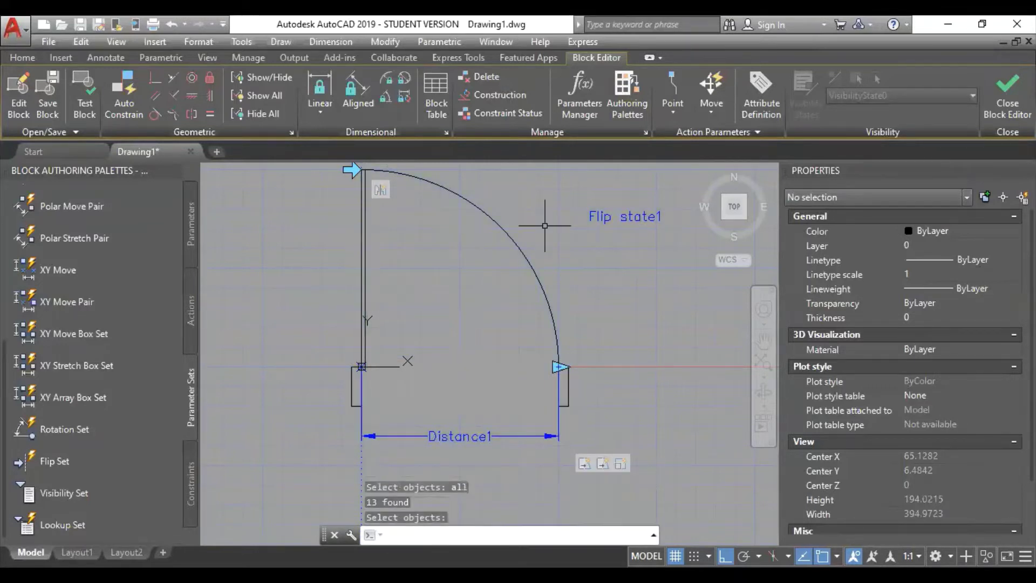
key("Return")
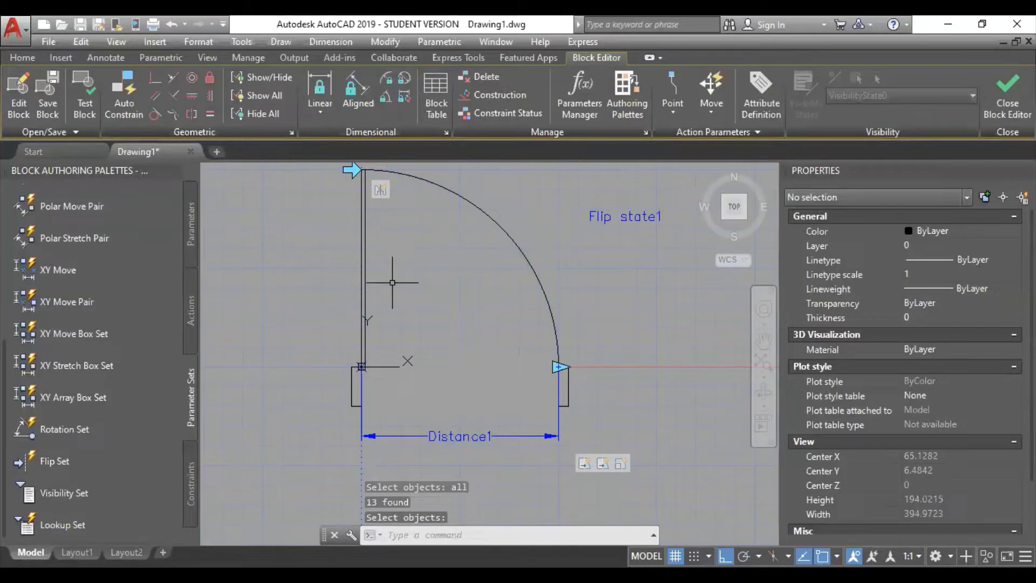
Drag the Flip1 grip down next to the hinge and clear the selection.
middle_click_drag(412, 287, 435, 340)
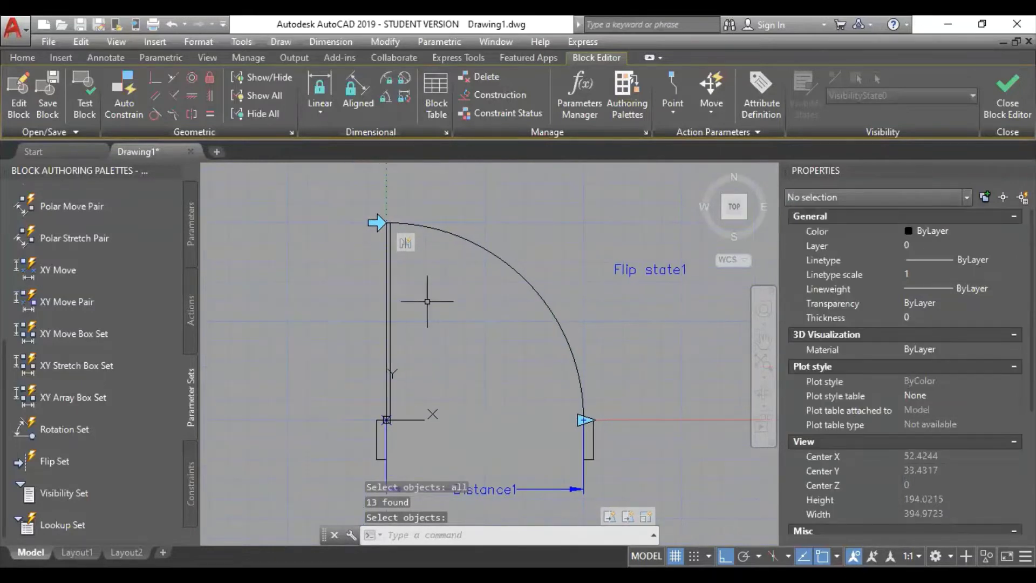
left_click(378, 229)
left_click(386, 222)
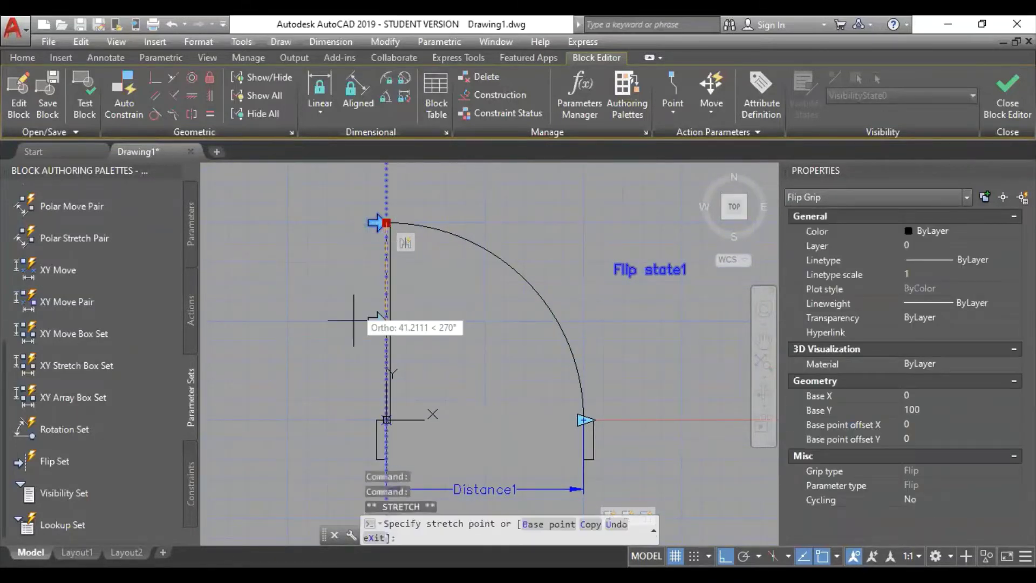
middle_click_drag(350, 435, 363, 365)
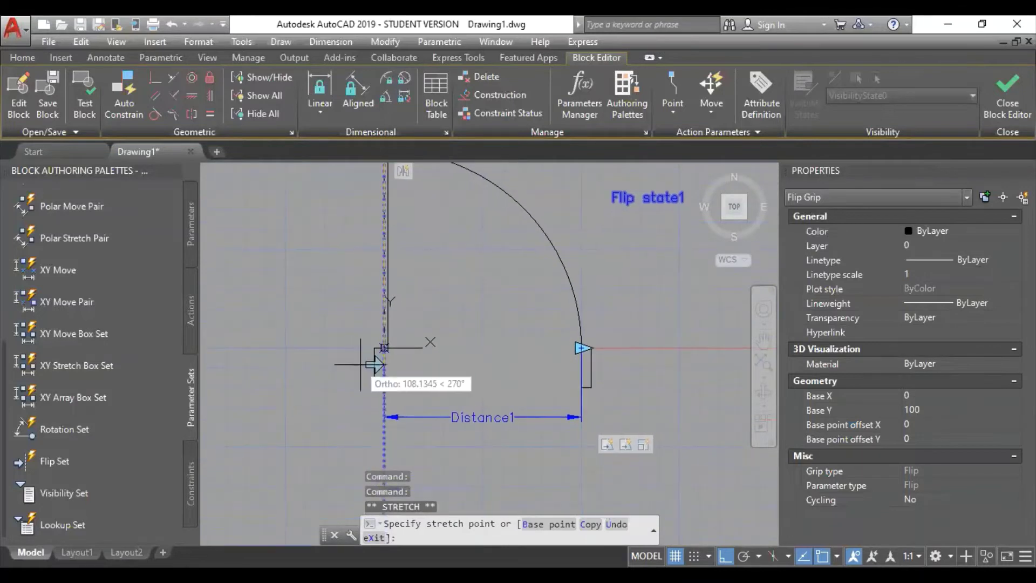
key("Escape")
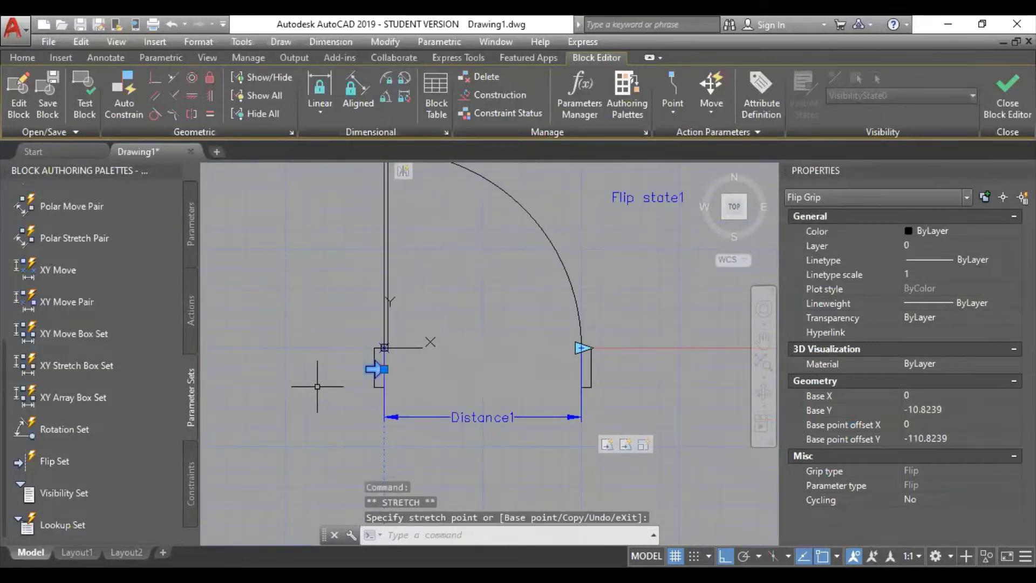
key("Escape")
middle_click_drag(516, 288, 531, 327)
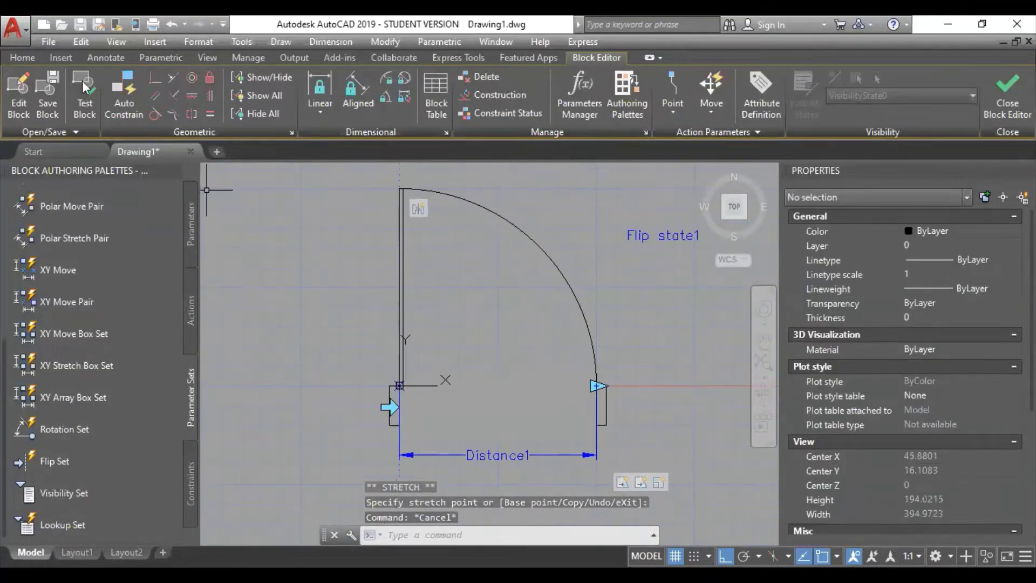
left_click(85, 110)
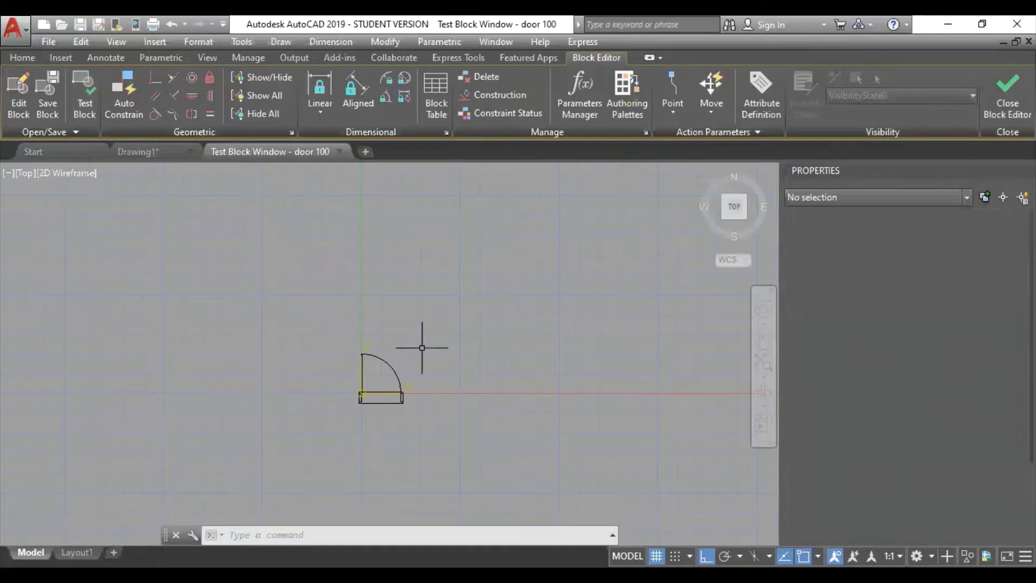
left_click(382, 361)
middle_click_drag(415, 432, 455, 385)
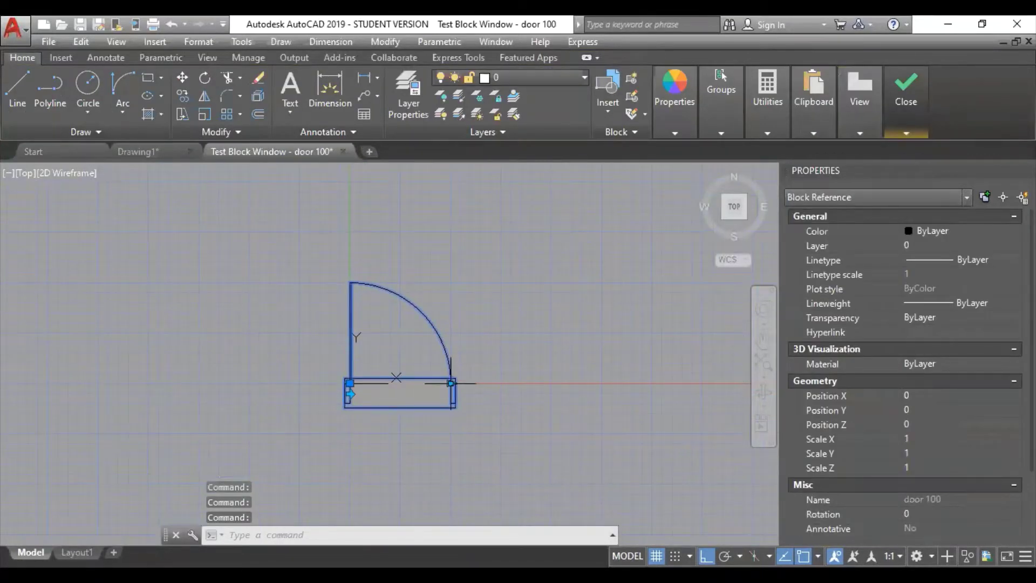
left_click(455, 384)
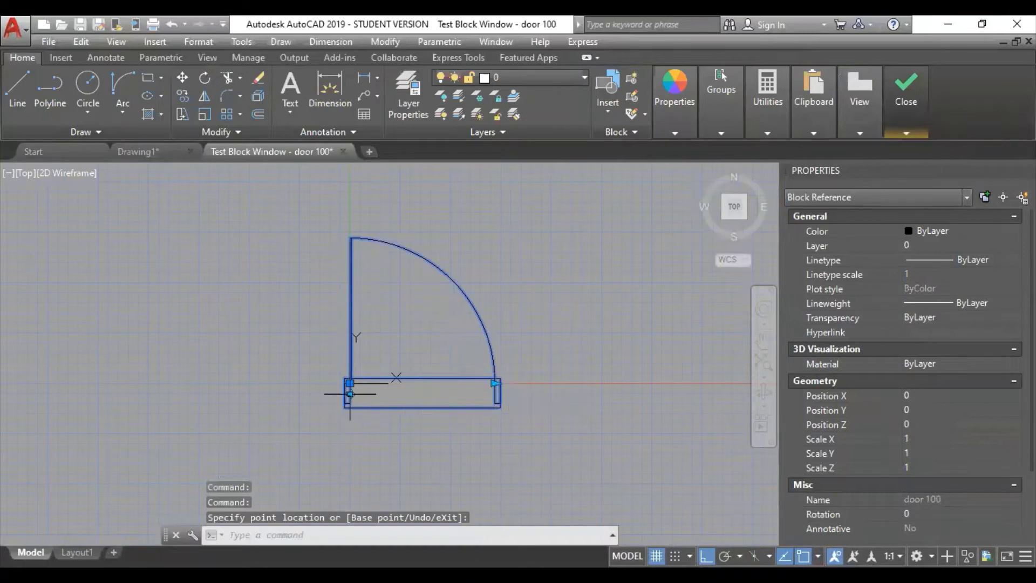
left_click(350, 394)
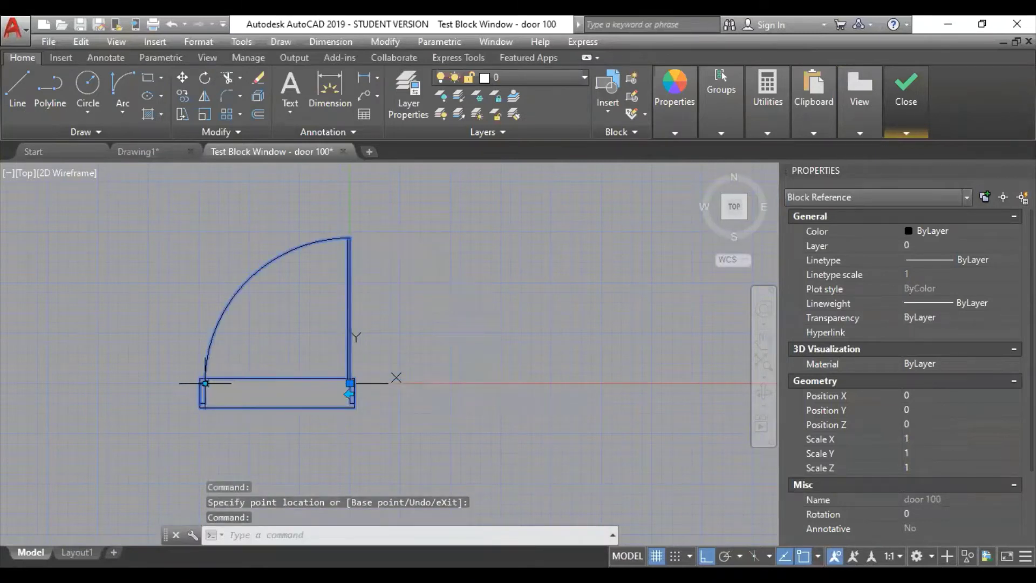
left_click(205, 383)
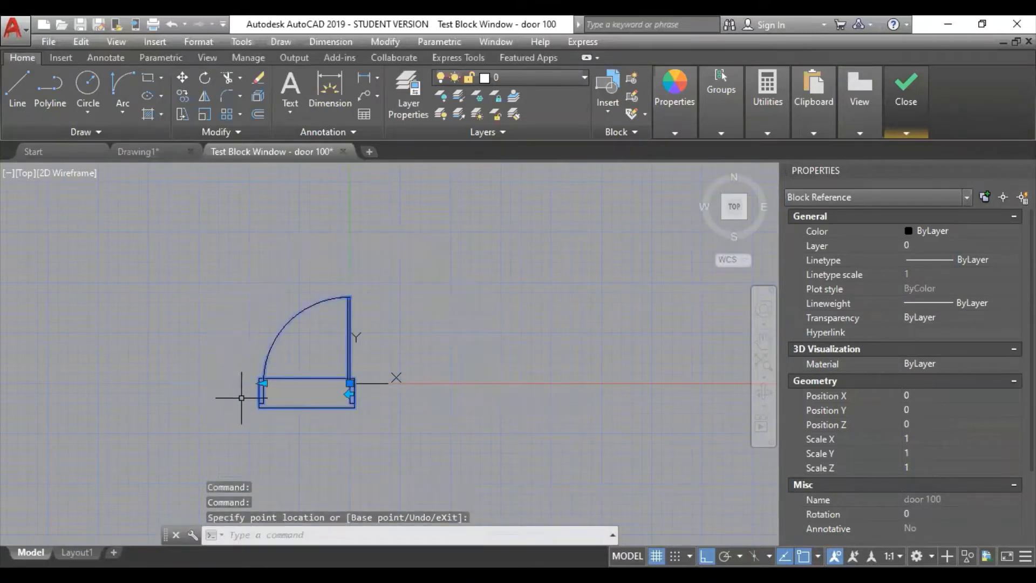
left_click(913, 118)
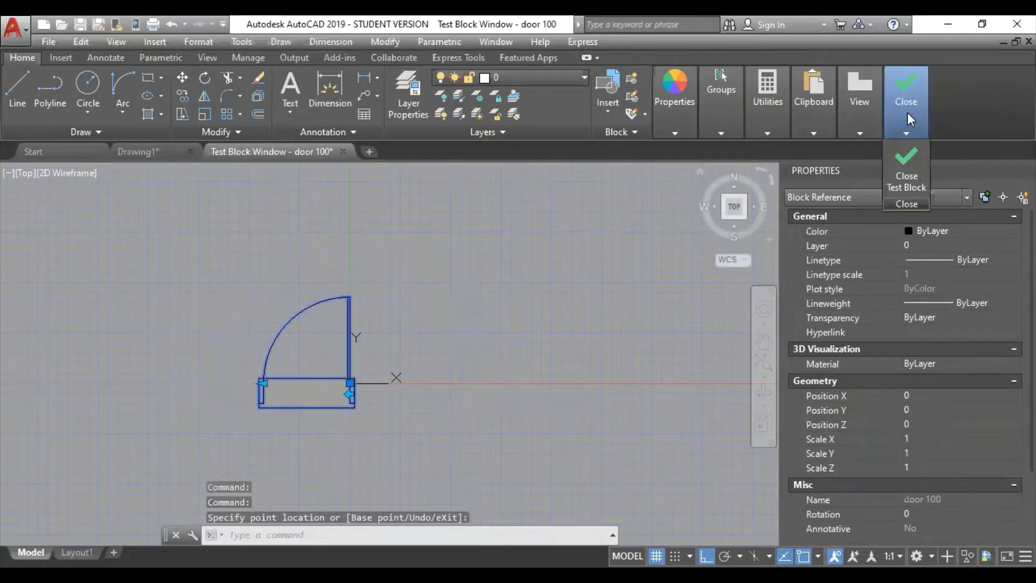
left_click(907, 162)
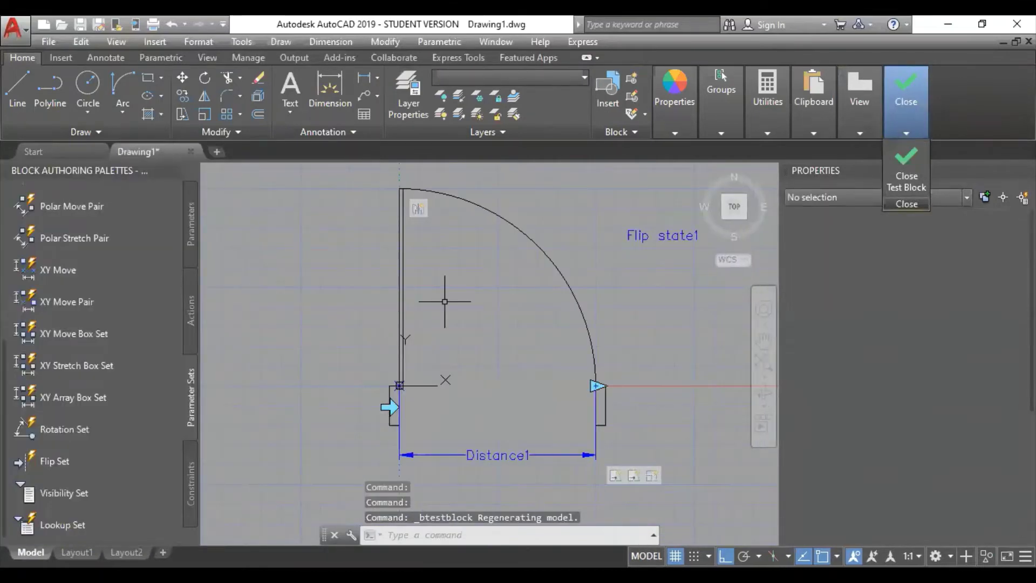
Add a second Flip Set with a horizontal reflection line through the hinge, labelled Flip state2.
middle_click_drag(358, 366, 357, 335)
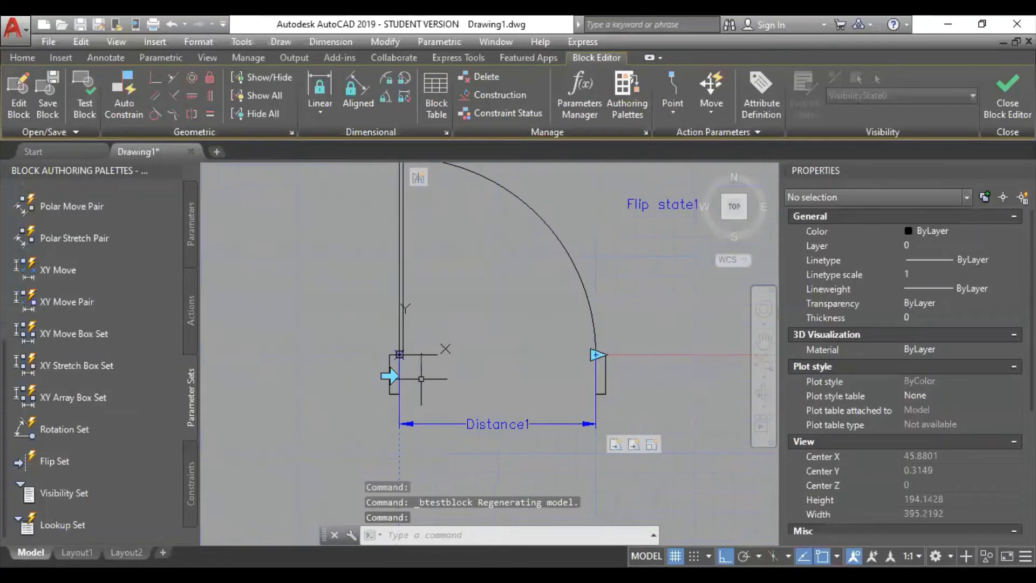
left_click(59, 466)
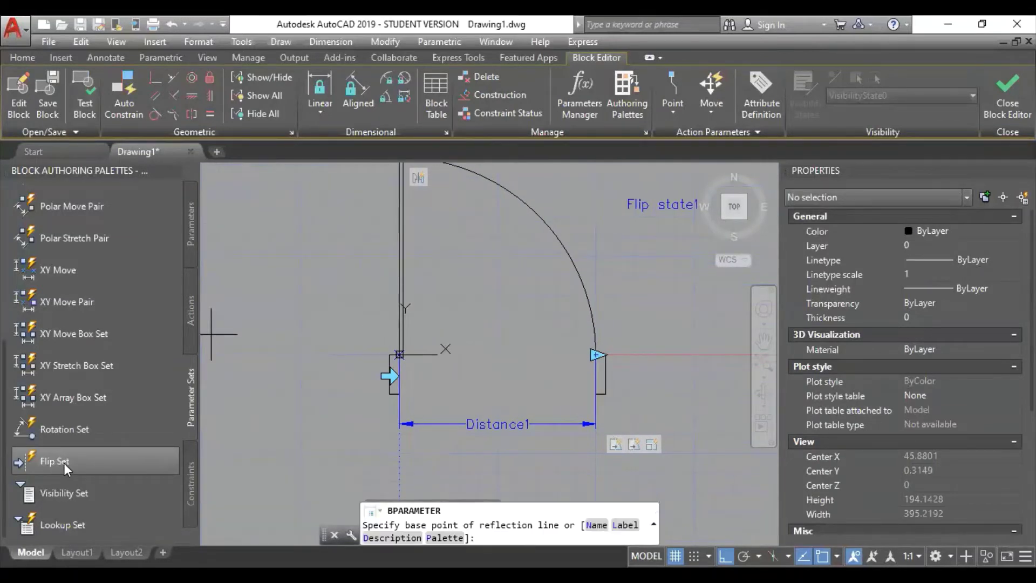
left_click(399, 355)
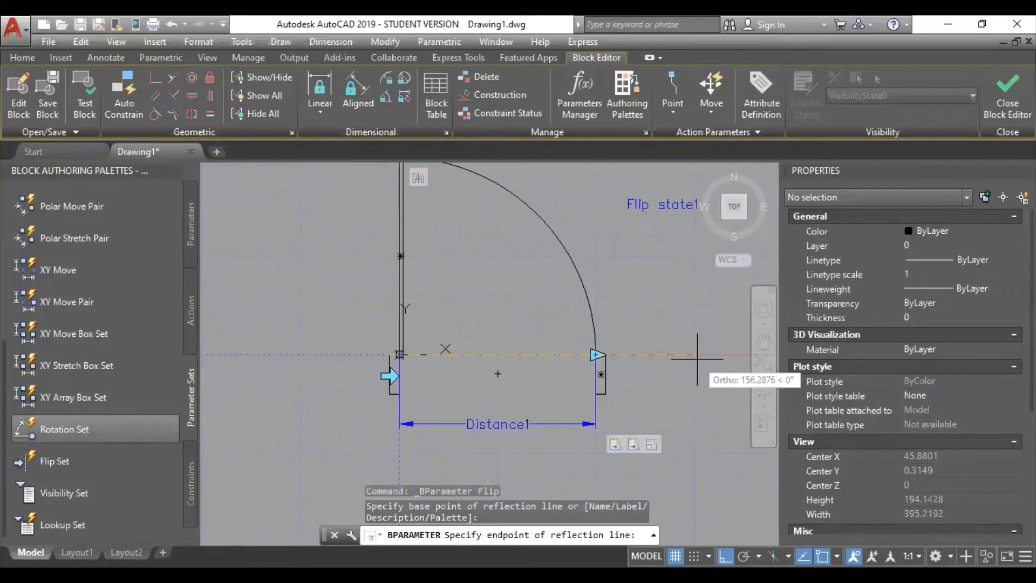
middle_click_drag(697, 359, 611, 426)
left_click(611, 425)
left_click(554, 306)
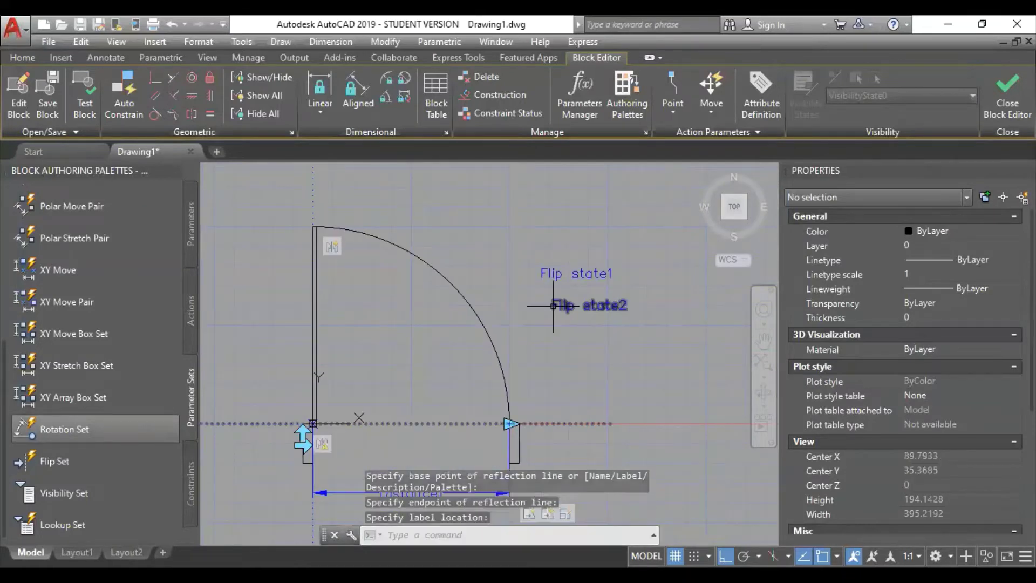
middle_click_drag(370, 453, 423, 361)
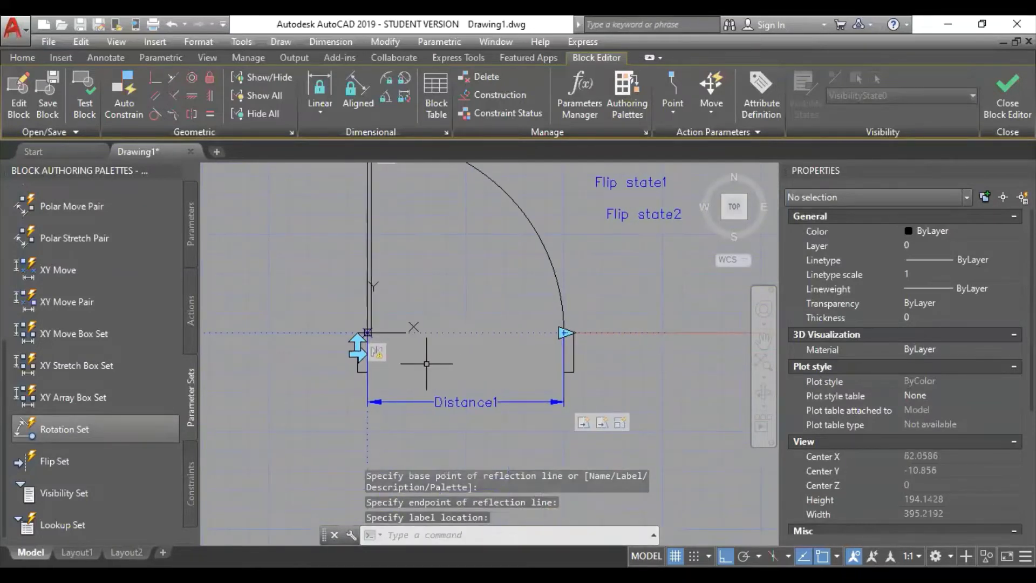
Set the Flip state2 action to all 16 door objects, reposition its grip, and test the block.
right_click(375, 355)
mouse_move(442, 386)
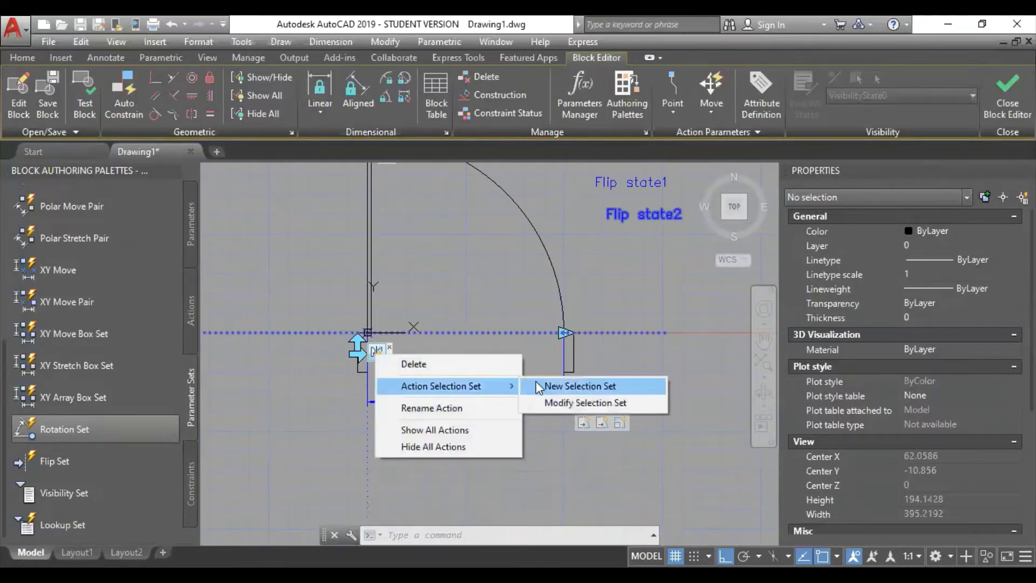
left_click(536, 386)
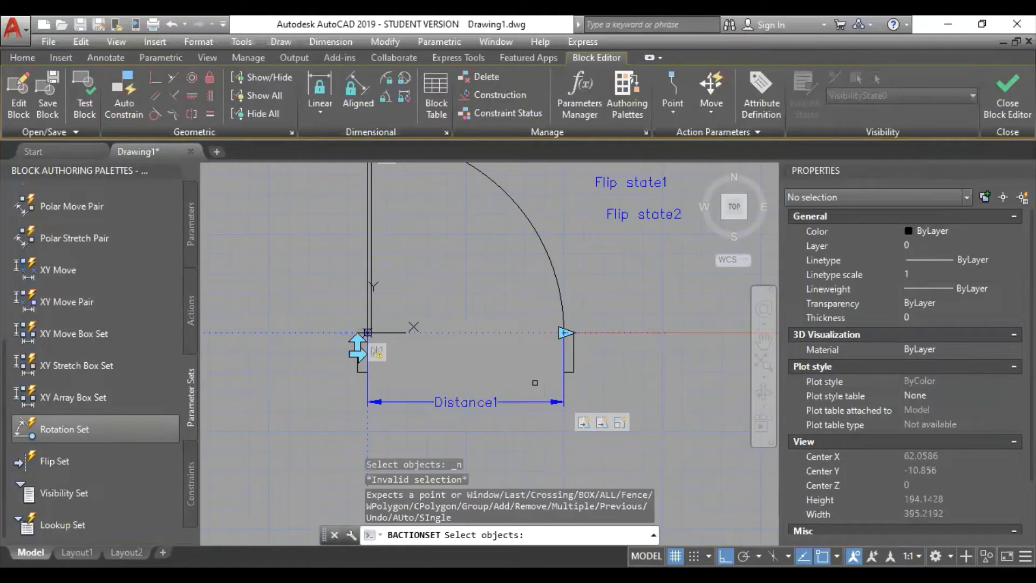
left_click(499, 535)
type("all")
key("Return")
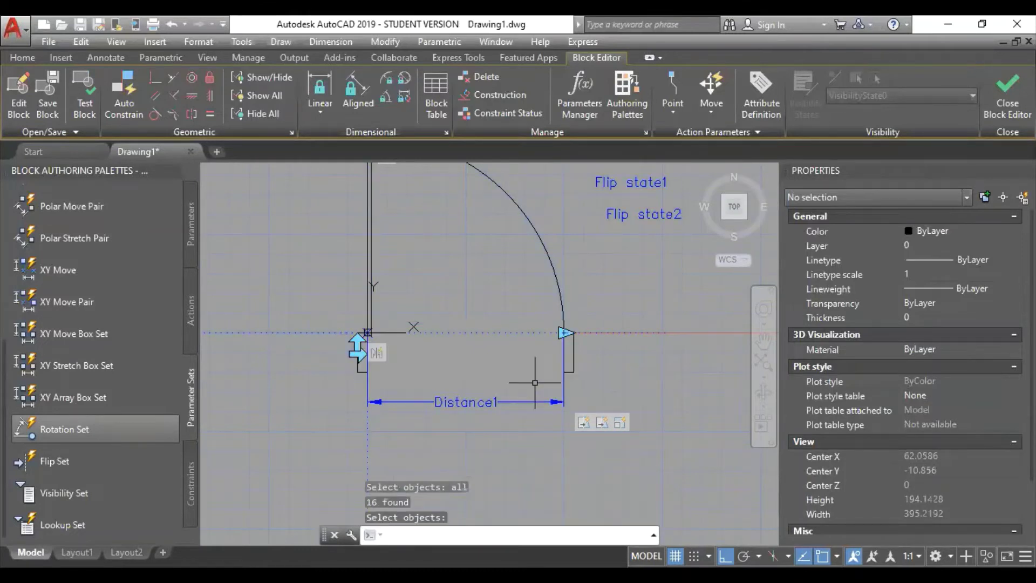
scroll(361, 349, "up", 4)
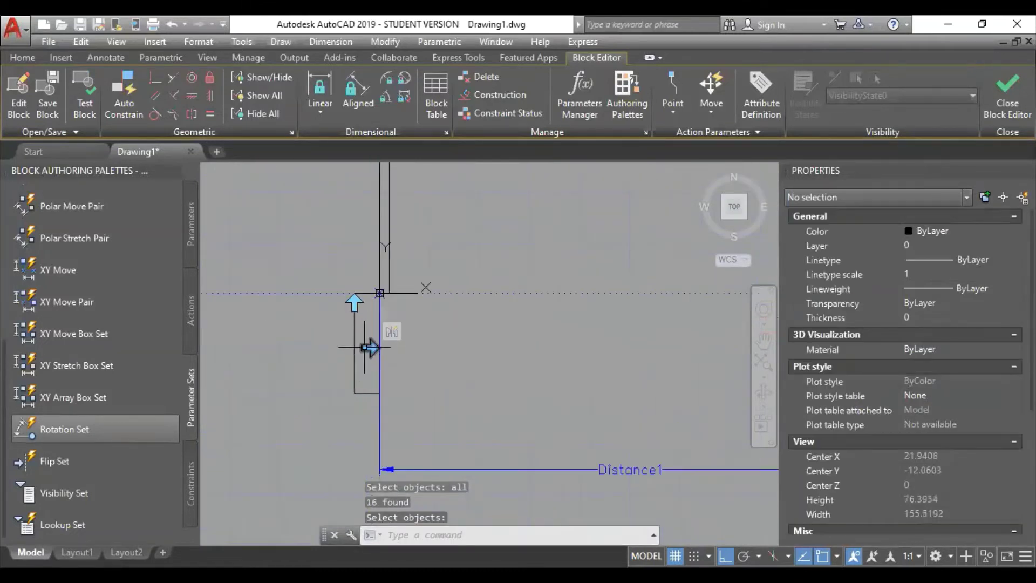
key("Return")
left_click(380, 348)
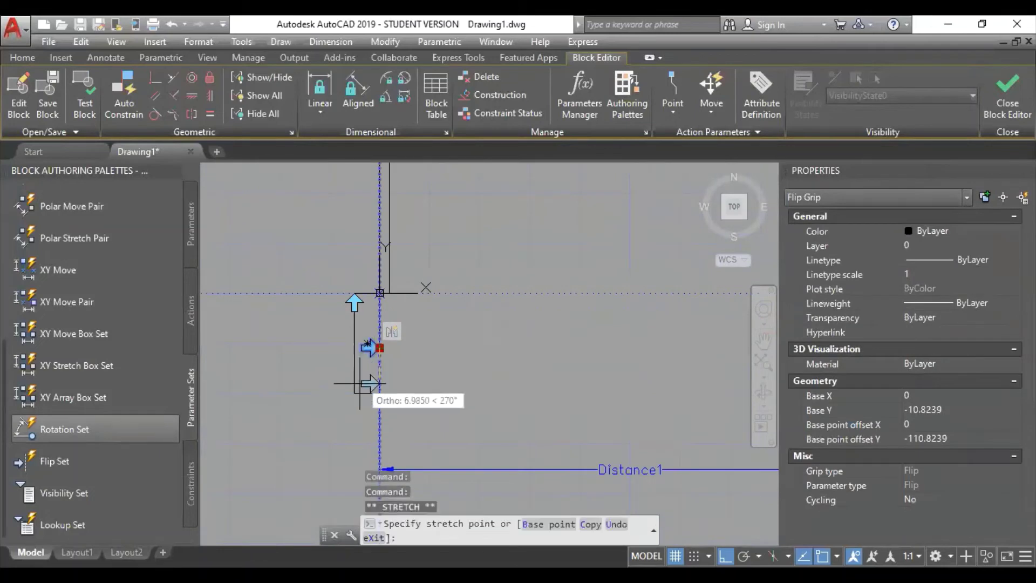
scroll(329, 416, "down", 2)
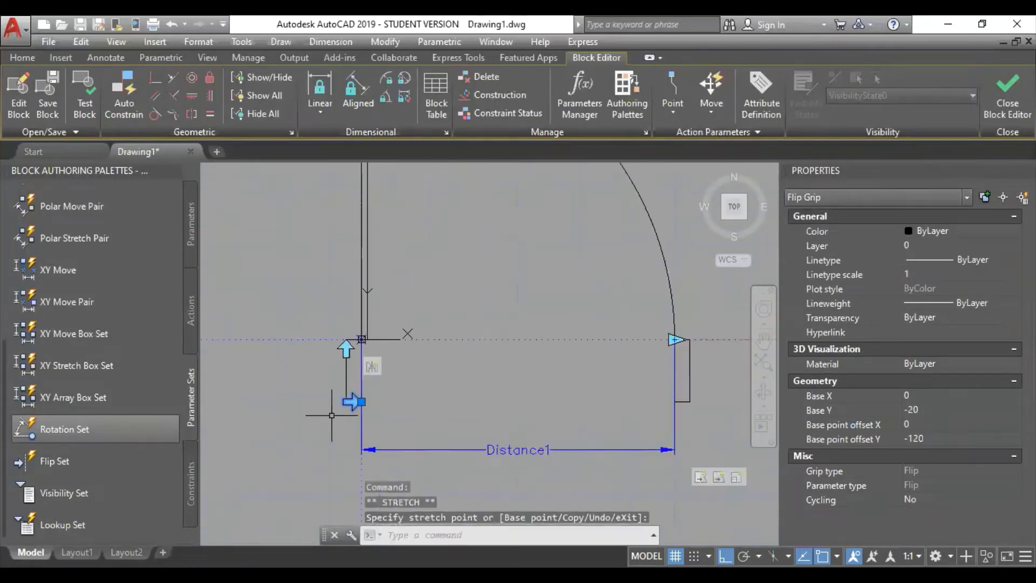
left_click(81, 110)
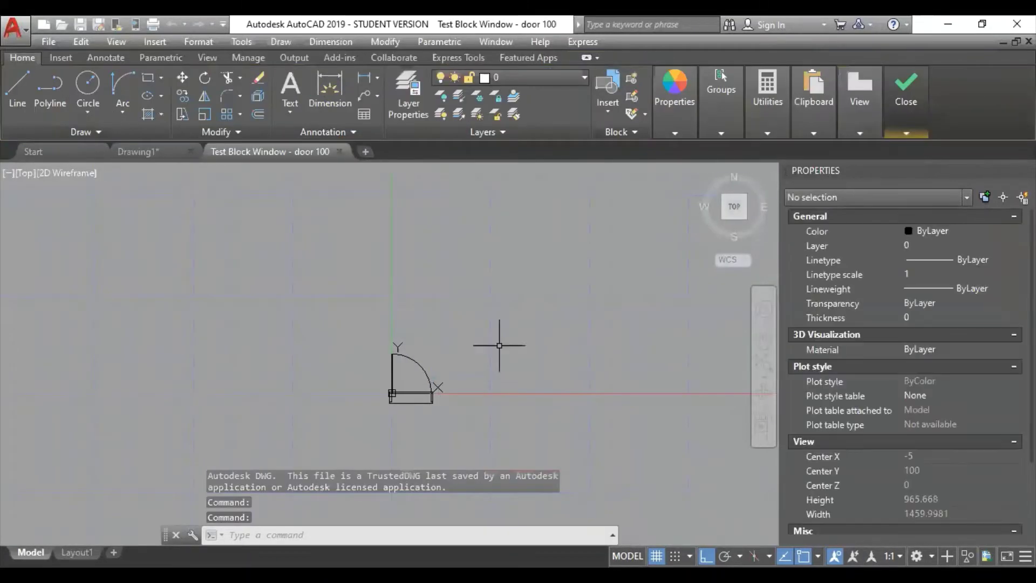
In the test window, change door 100's width and flip it across the hinge line.
left_click(422, 372)
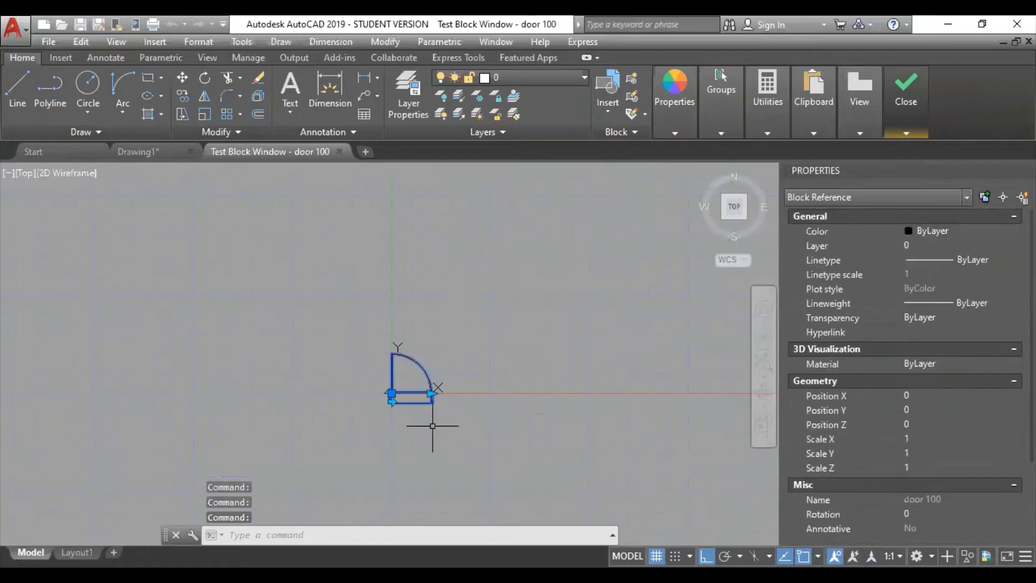
scroll(413, 419, "up", 2)
scroll(423, 366, "up", 3)
scroll(364, 360, "up", 2)
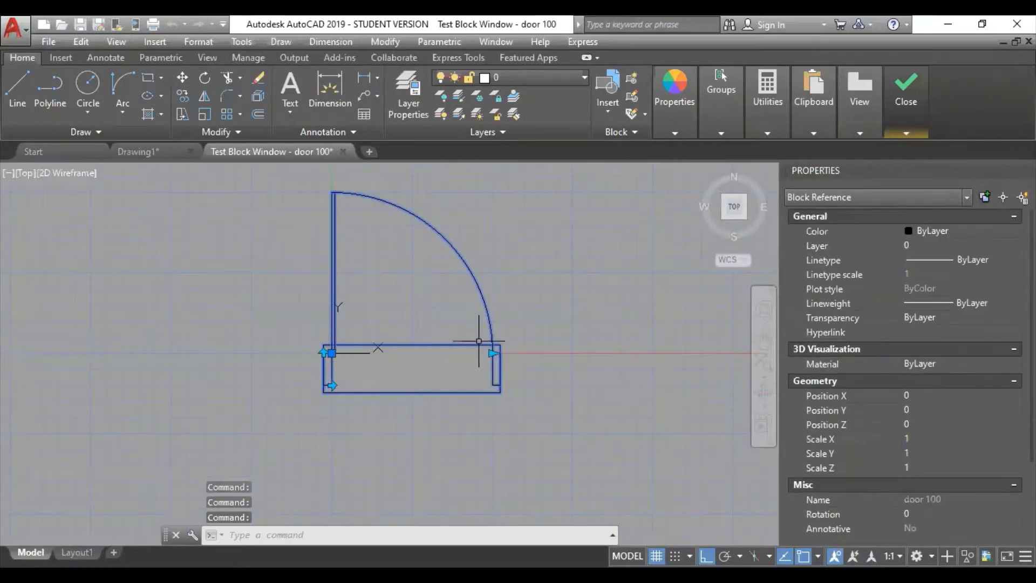
left_click(493, 353)
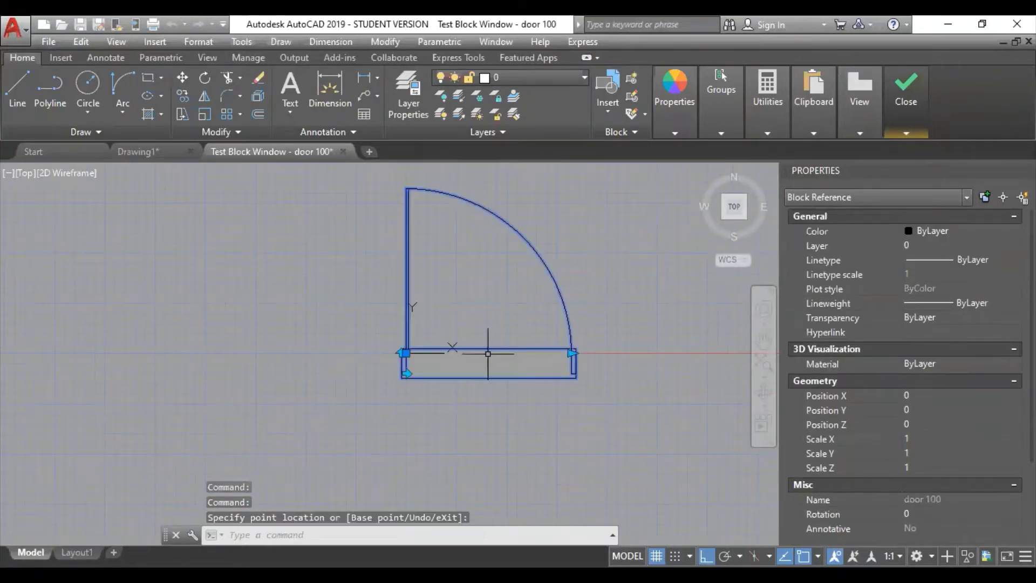
left_click(404, 353)
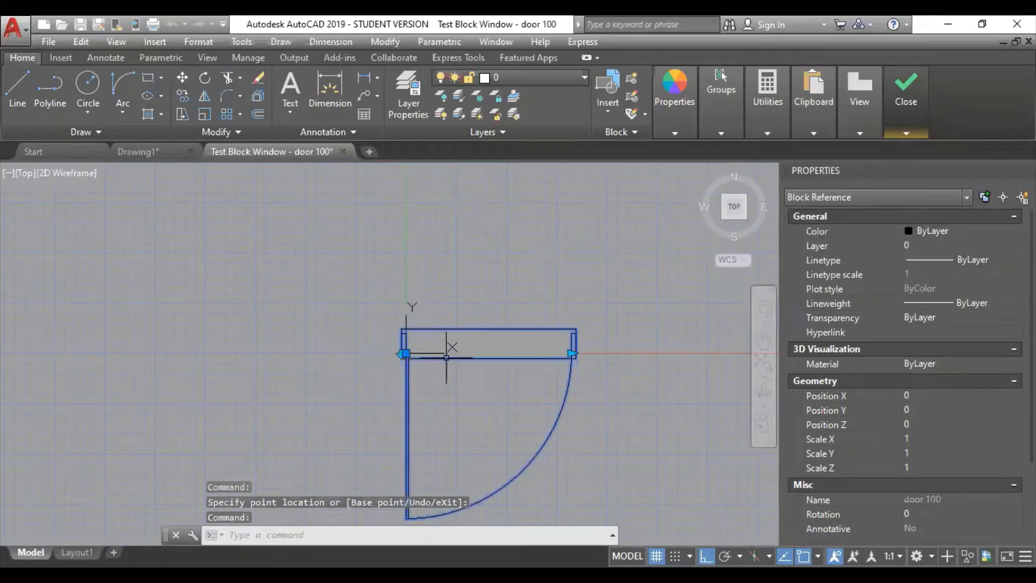
Narrow the door with its width grip and flip it back to swing upward.
left_click(571, 353)
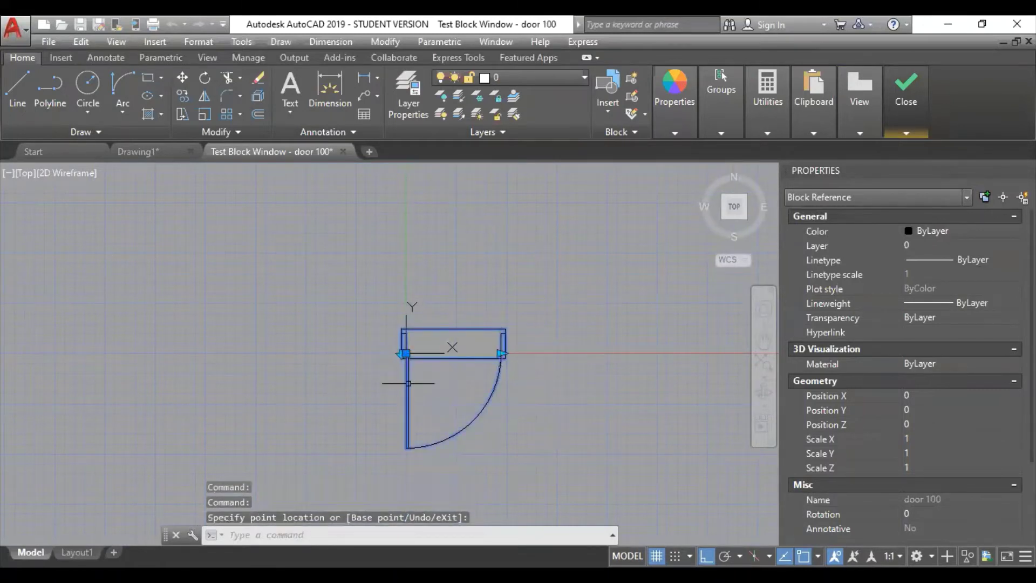
scroll(410, 373, "up", 3)
scroll(413, 354, "up", 2)
scroll(417, 352, "down", 1)
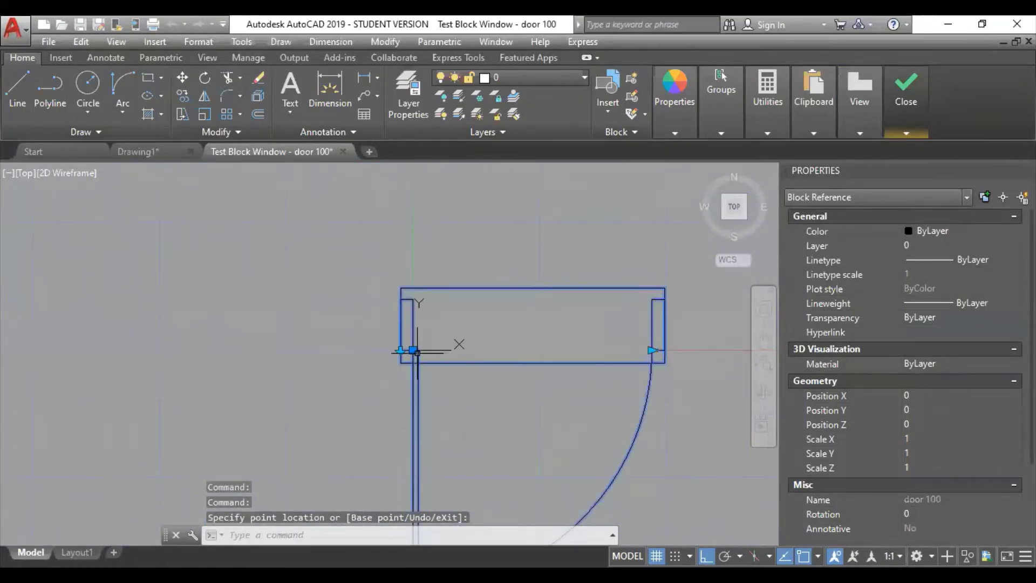
left_click(415, 351)
scroll(418, 344, "down", 2)
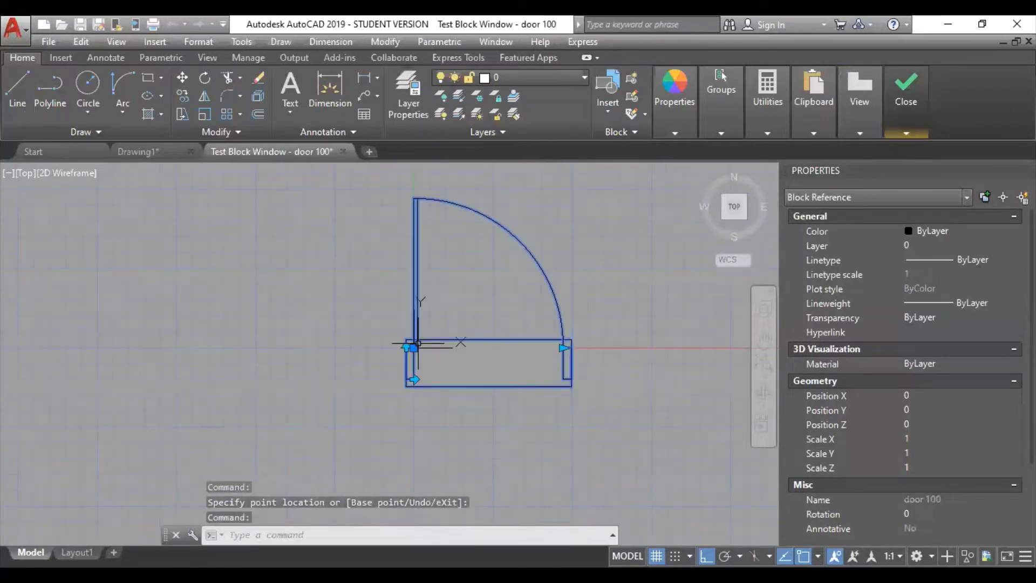
Try another grip on the test door, then close the test window back to the Block Editor.
left_click(568, 347)
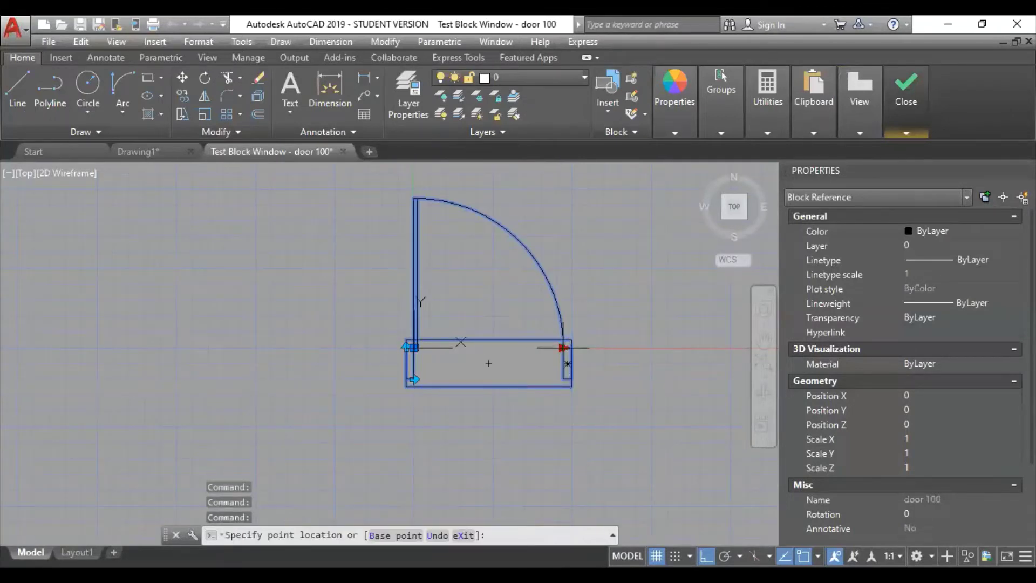
scroll(567, 347, "up", 1)
scroll(501, 367, "down", 2)
double_click(500, 368)
middle_click_drag(500, 368, 471, 405)
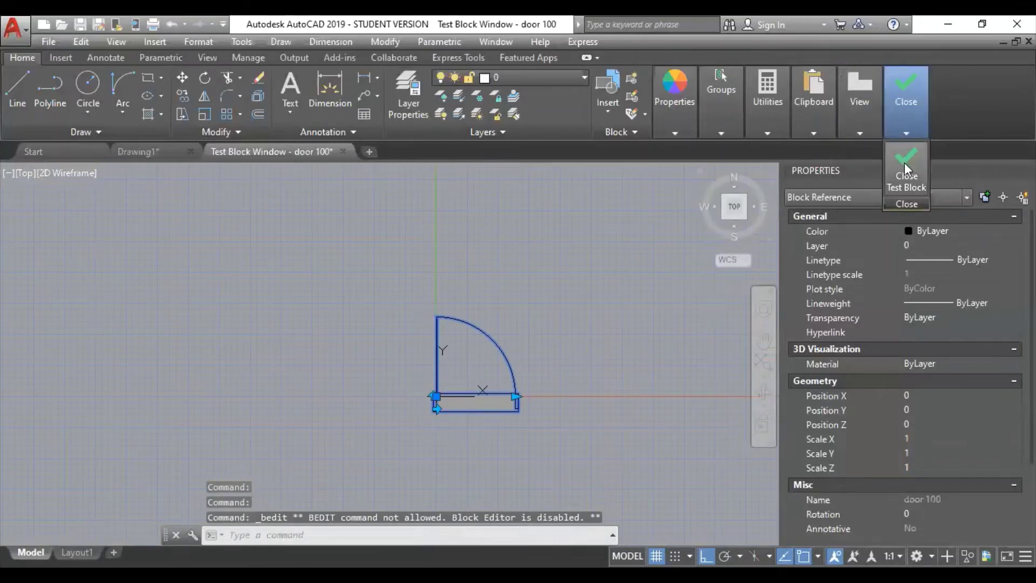
left_click(906, 170)
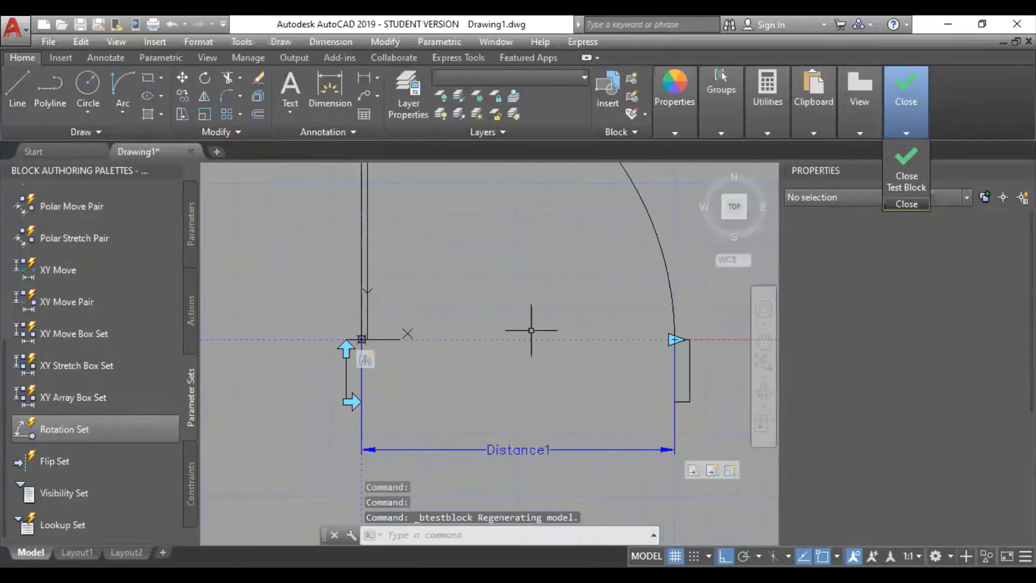
Zoom and pan to frame the door and its flip grips, cancelling stray selections.
scroll(491, 398, "down", 2)
middle_click_drag(490, 398, 482, 441)
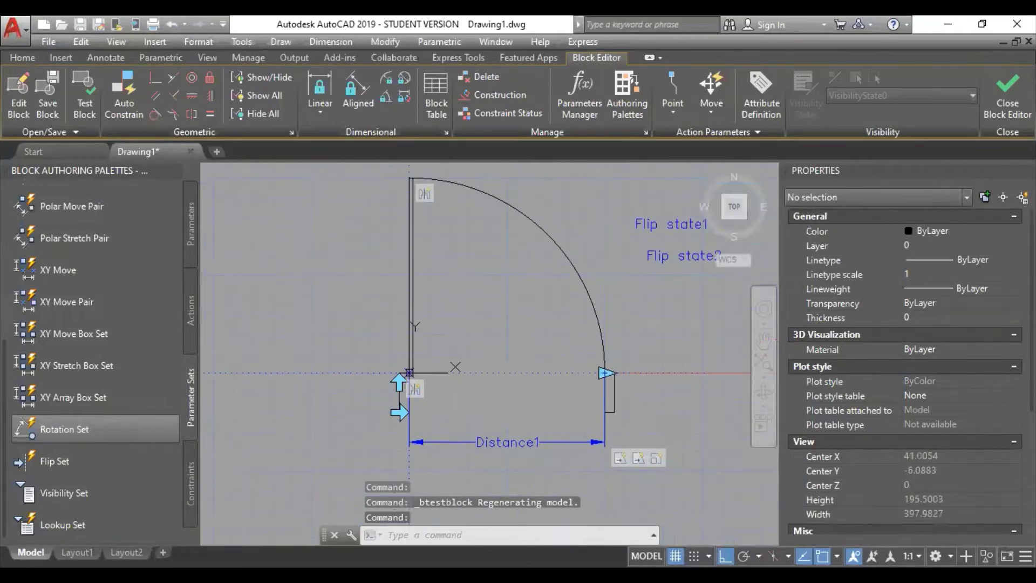
middle_click_drag(508, 383, 504, 362)
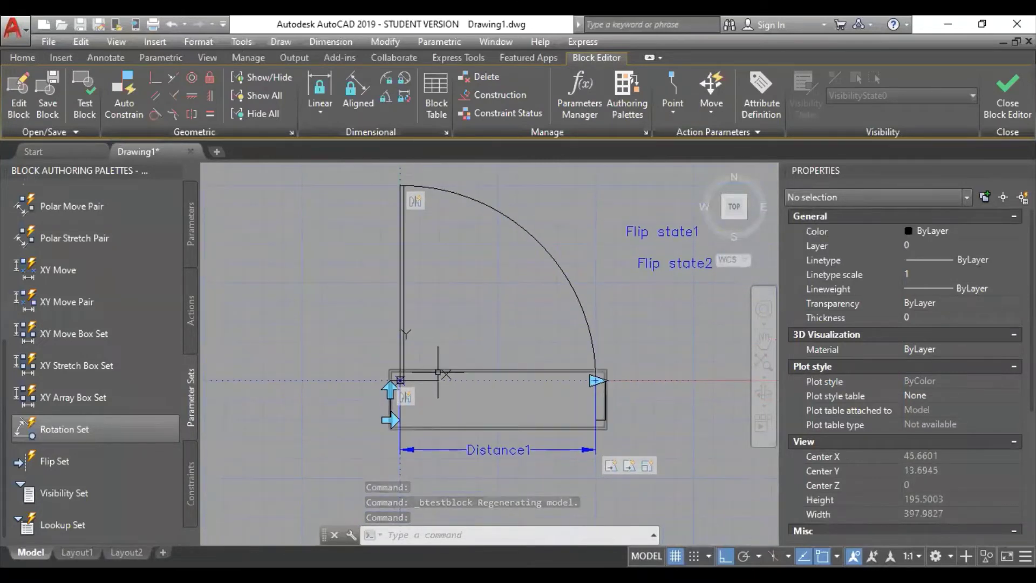
scroll(370, 424, "up", 3)
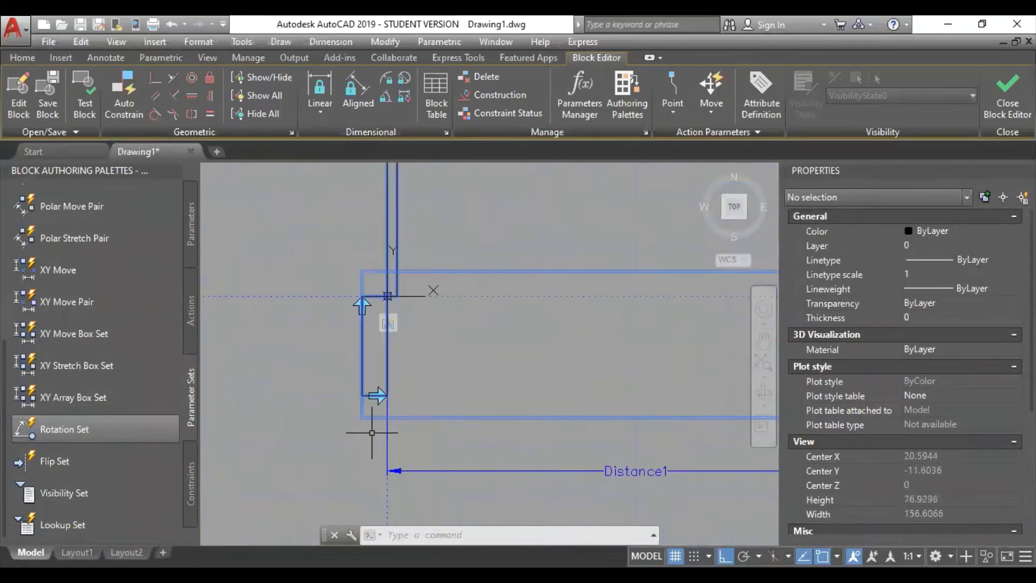
scroll(371, 391, "up", 3)
scroll(400, 397, "up", 2)
scroll(297, 423, "down", 3)
scroll(324, 412, "down", 3)
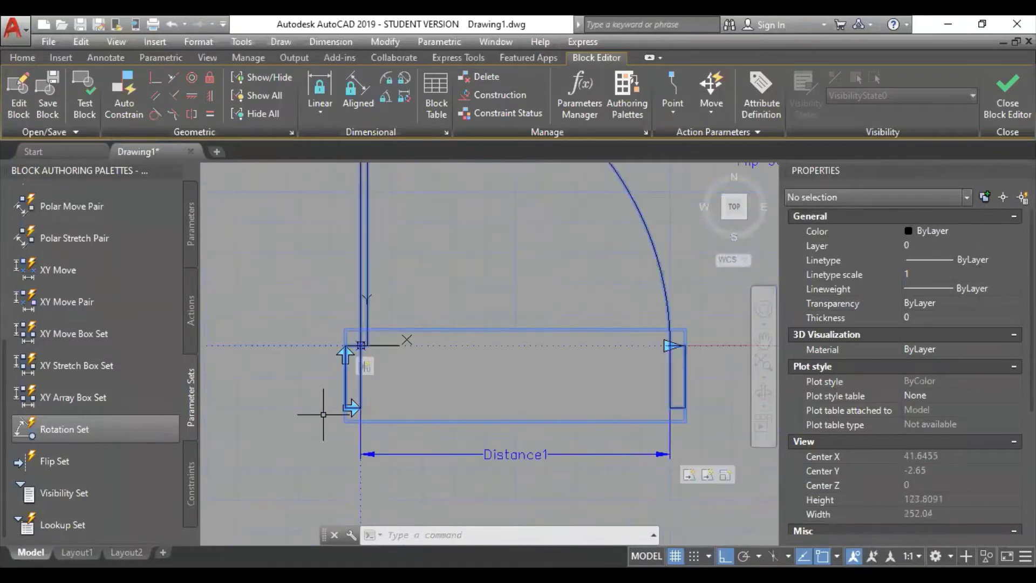
key("Escape")
left_click(350, 337)
key("Escape")
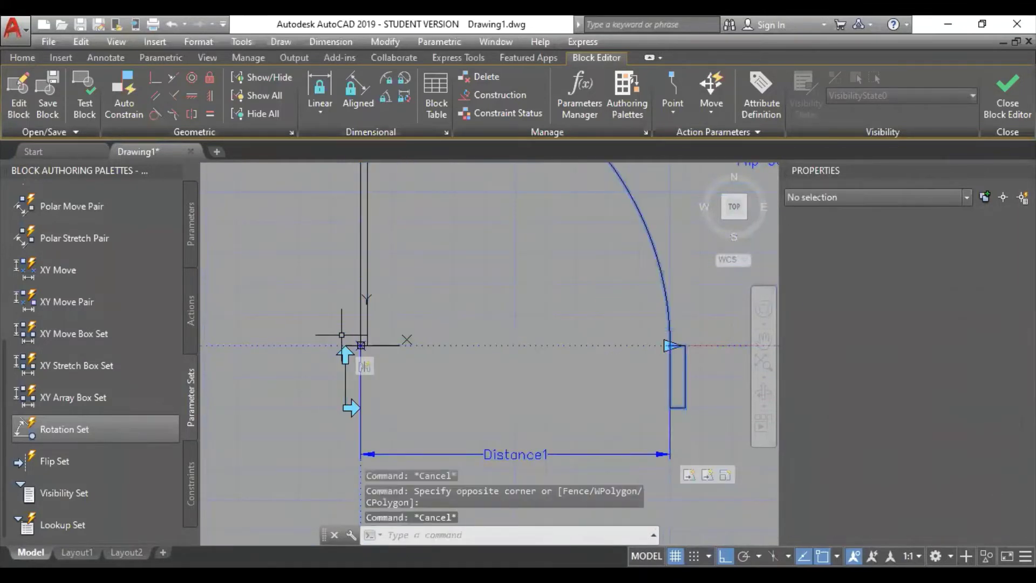
scroll(367, 356, "down", 2)
scroll(367, 394, "up", 2)
Move the lower flip grip up beside the door leaf, then grab the second flip grip.
left_click(378, 384)
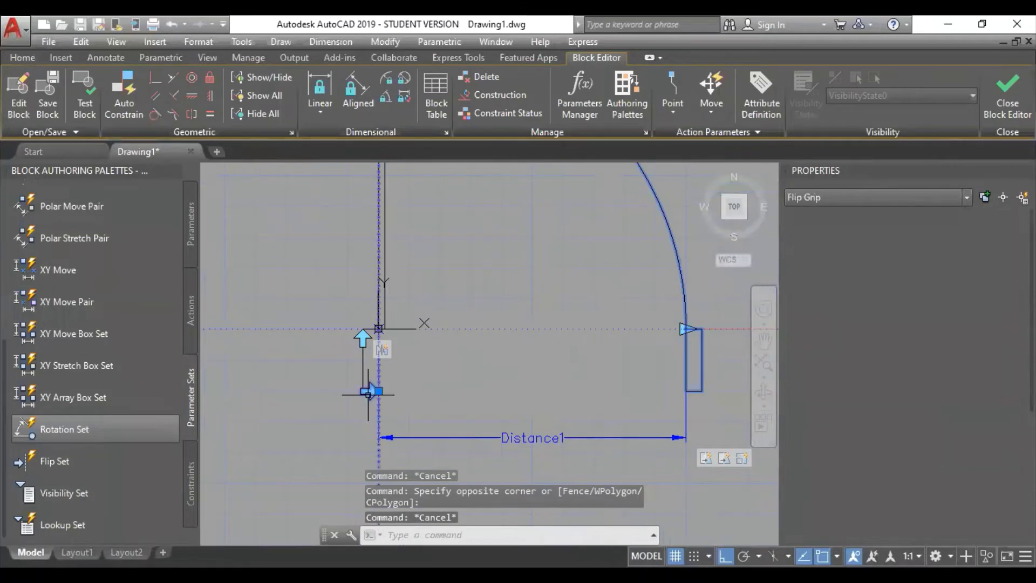
left_click(379, 385)
left_click(379, 255)
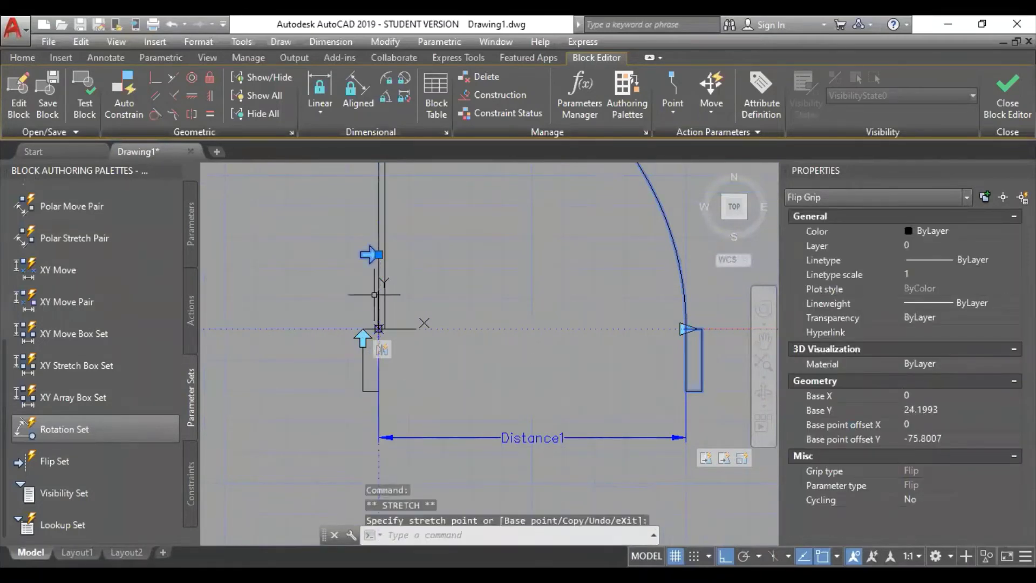
left_click(363, 337)
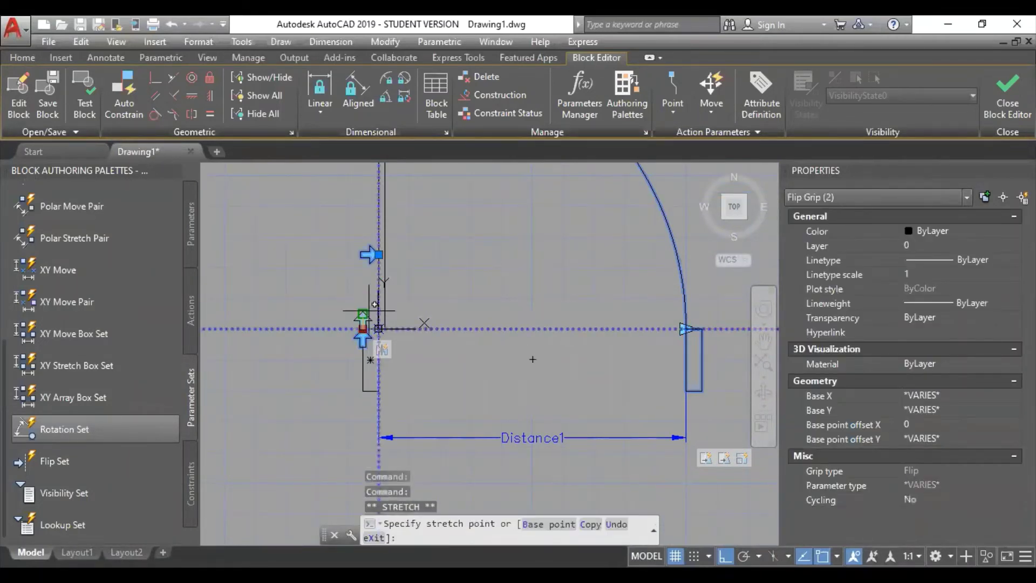
left_click(363, 330)
key("Escape")
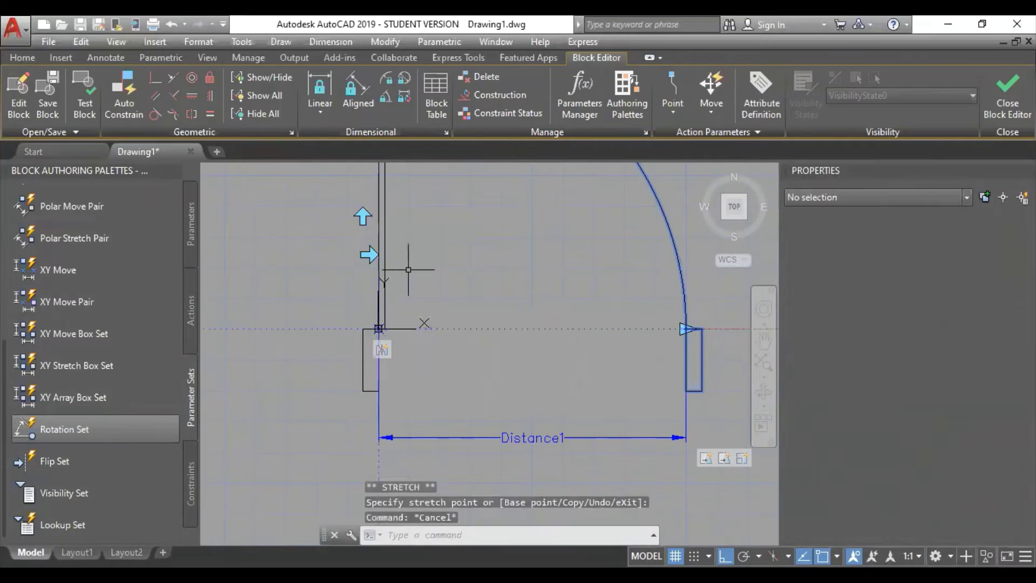
Pan and zoom around the door block, cancelling a stray crossing selection.
scroll(415, 281, "down", 2)
middle_click_drag(393, 405, 380, 434)
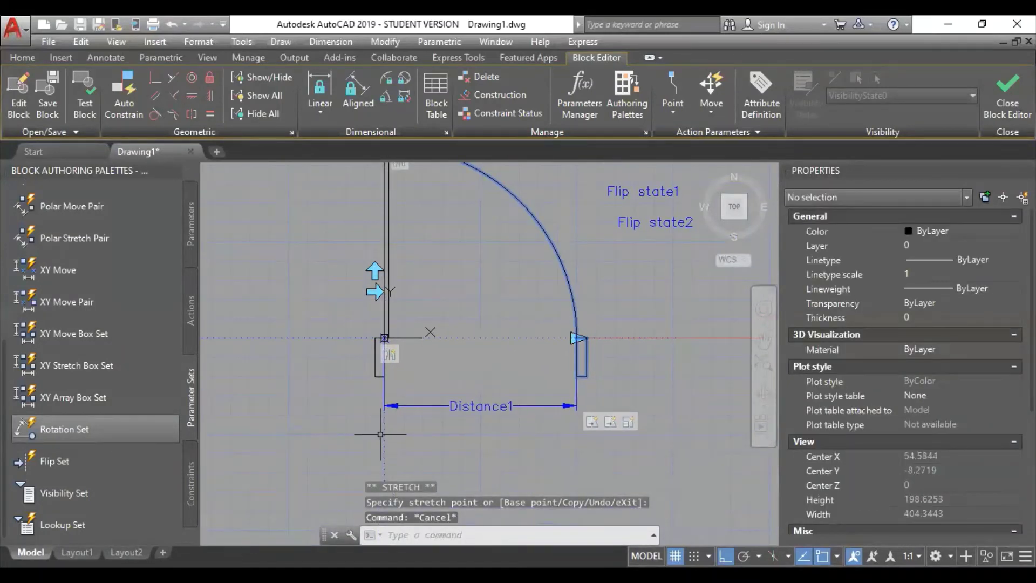
key("Escape")
key("Escape")
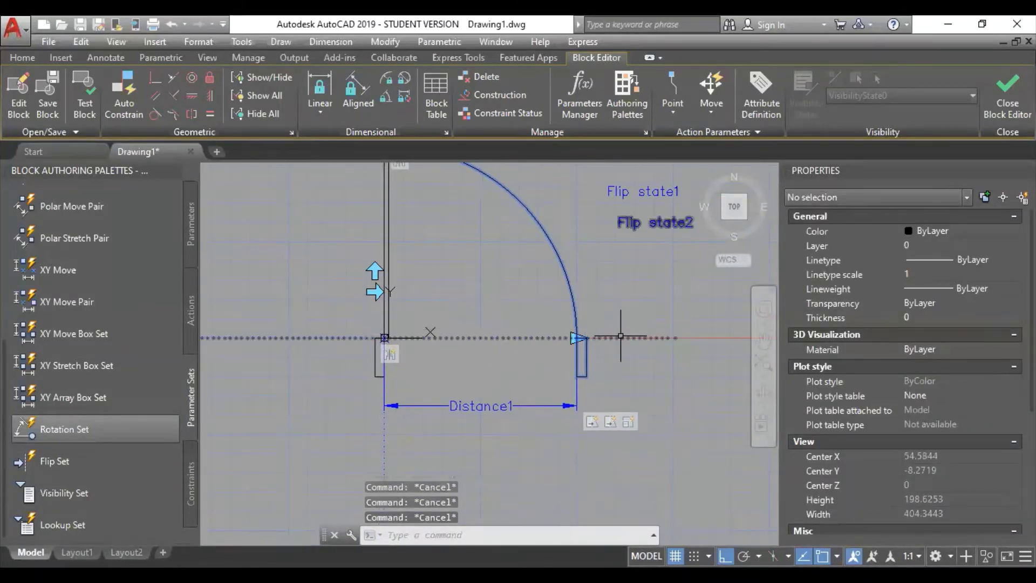
scroll(604, 340, "down", 2)
middle_click_drag(597, 342, 613, 363)
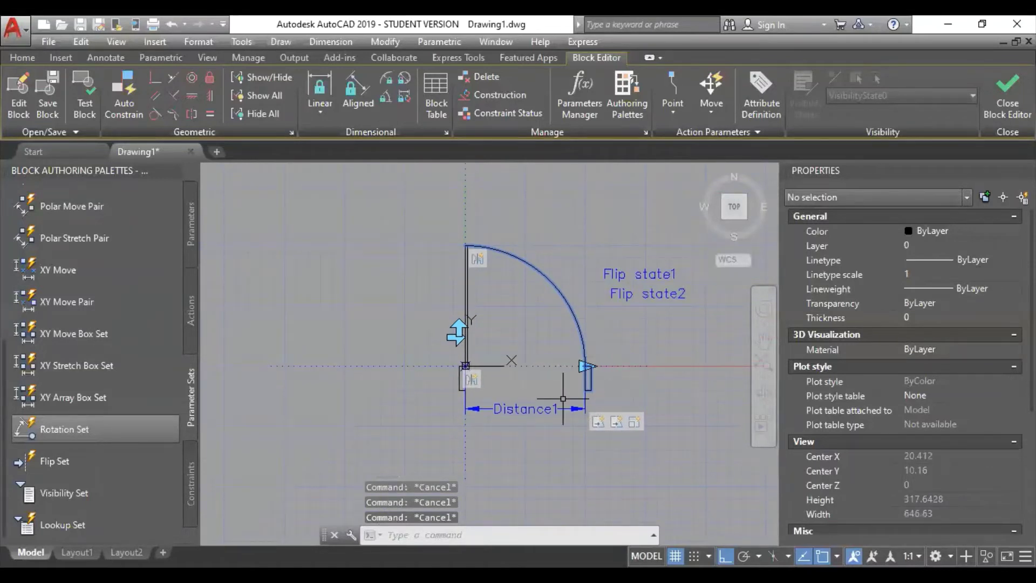
scroll(537, 402, "up", 4)
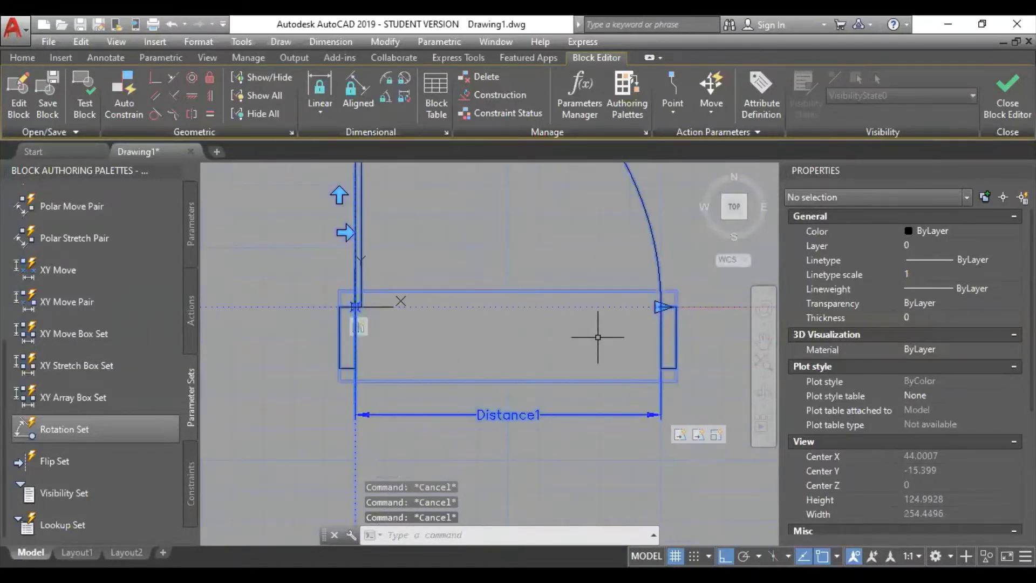
scroll(599, 337, "down", 6)
left_click(603, 407)
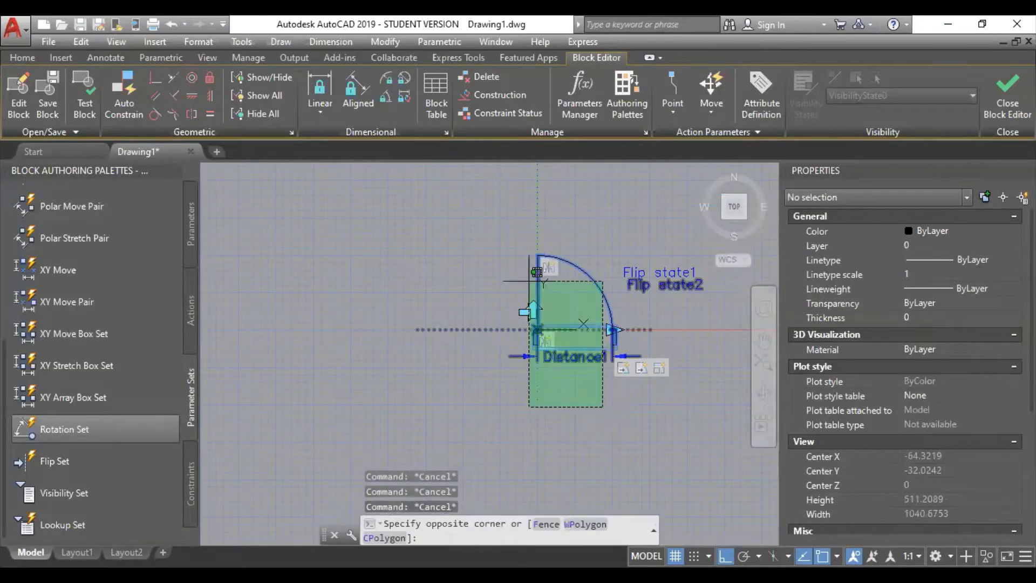
key("Escape")
scroll(588, 362, "up", 2)
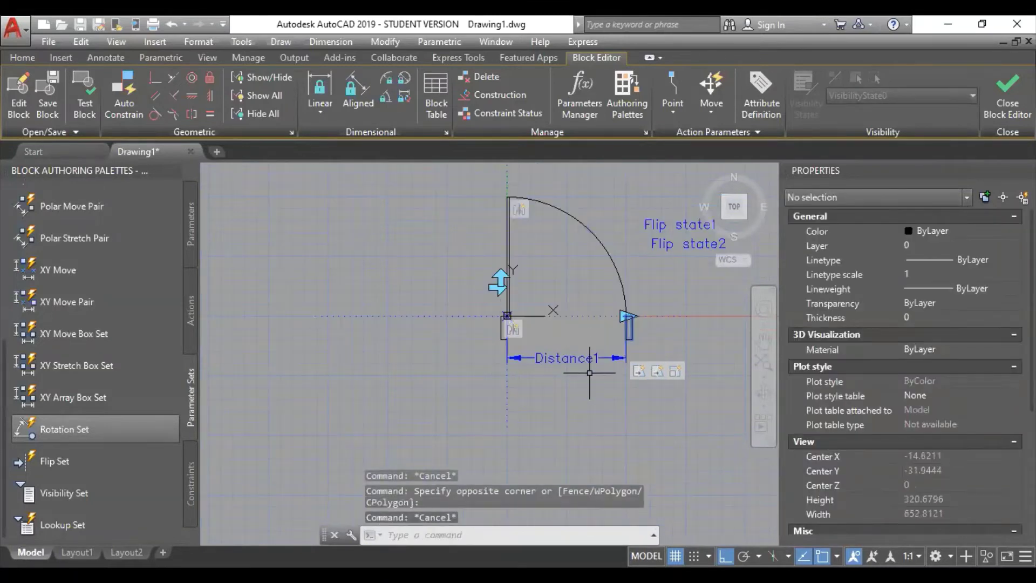
middle_click_drag(590, 372, 514, 460)
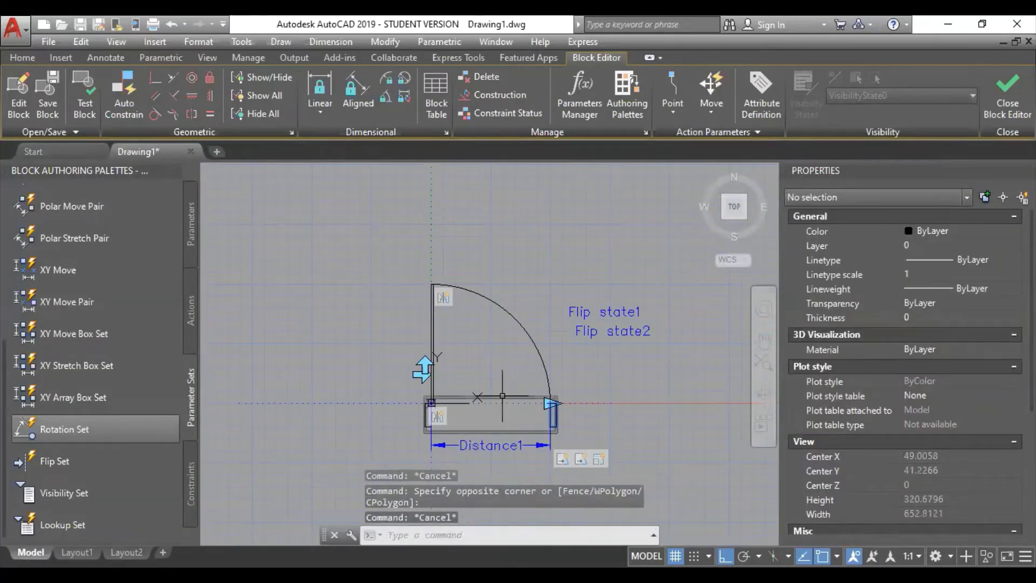
middle_click_drag(496, 361, 509, 332)
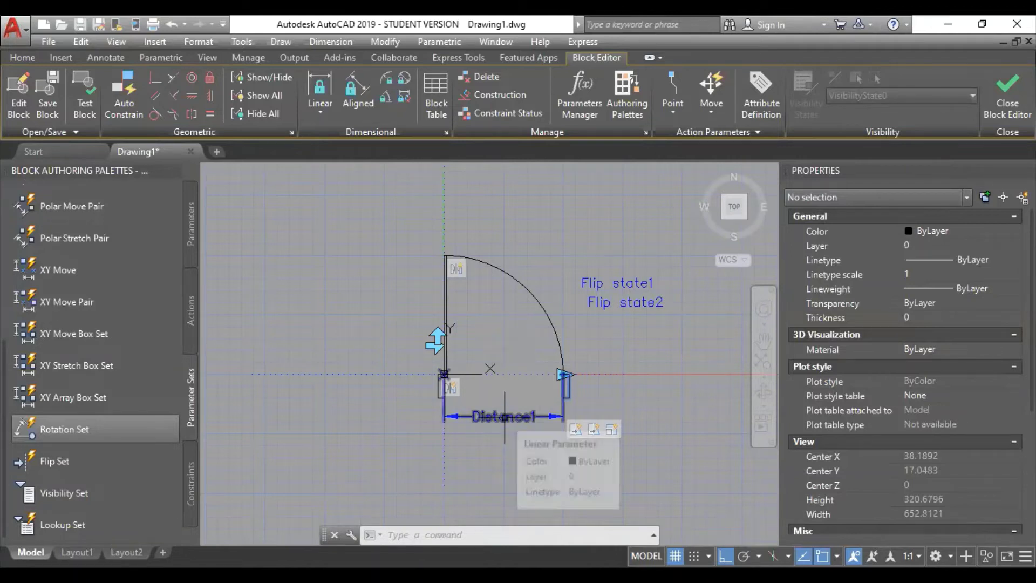
Give Distance1 a List value set of 80, 90, 100 and 120, then open the test block window.
left_click(504, 416)
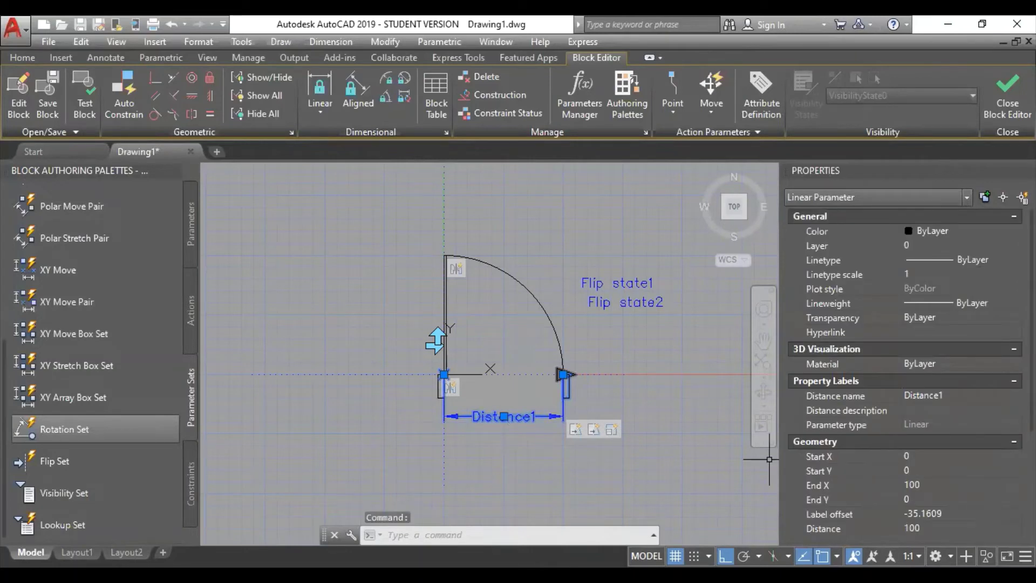
scroll(907, 367, "down", 2)
scroll(906, 367, "down", 1)
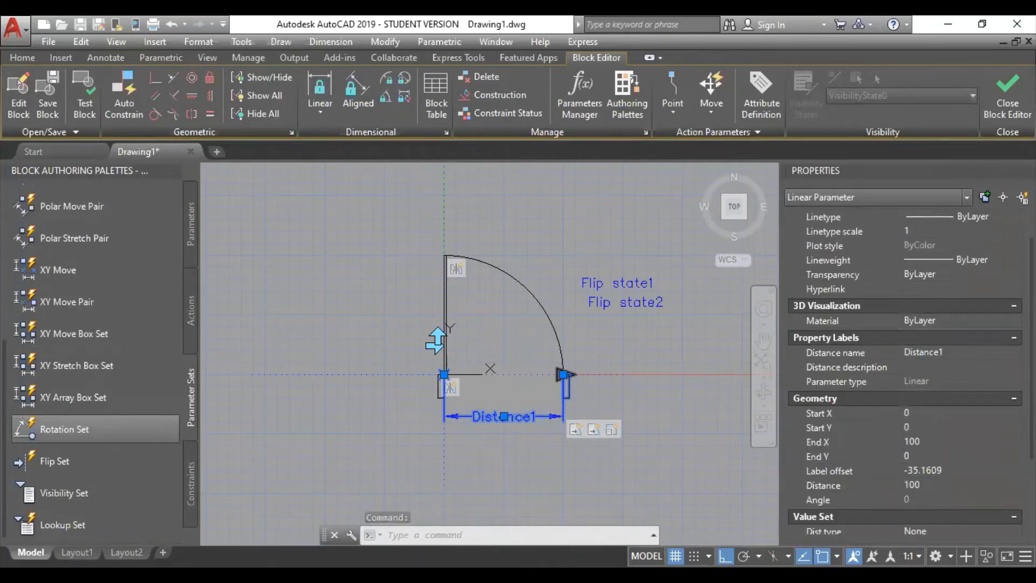
scroll(907, 367, "down", 2)
scroll(907, 367, "down", 1)
scroll(906, 367, "down", 1)
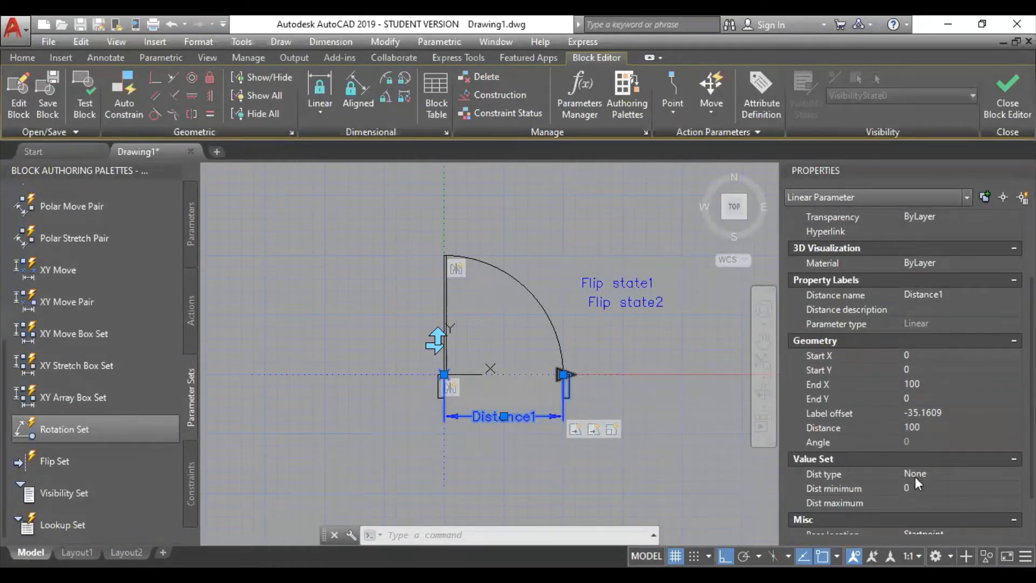
left_click(947, 478)
left_click(1007, 475)
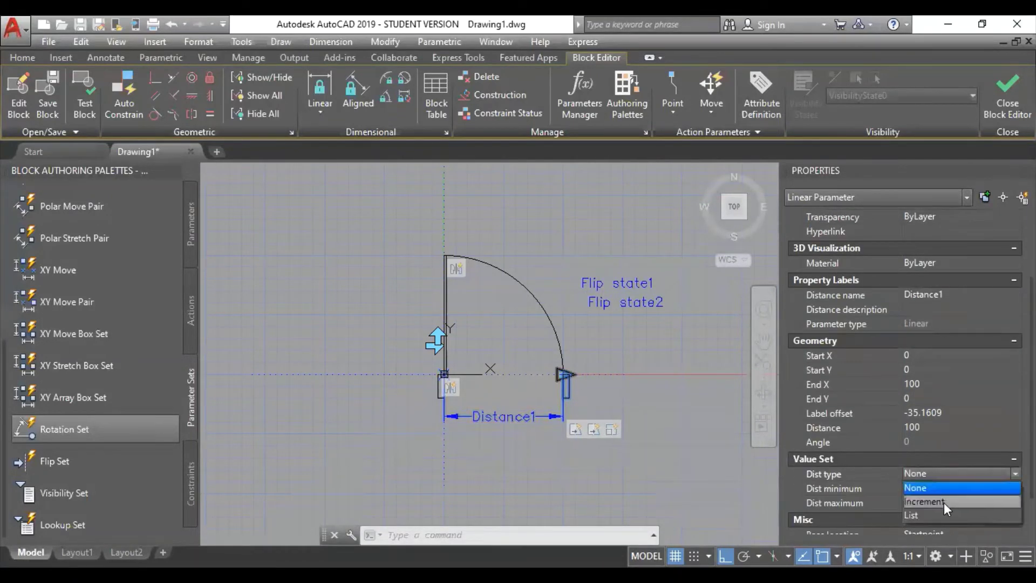
left_click(938, 516)
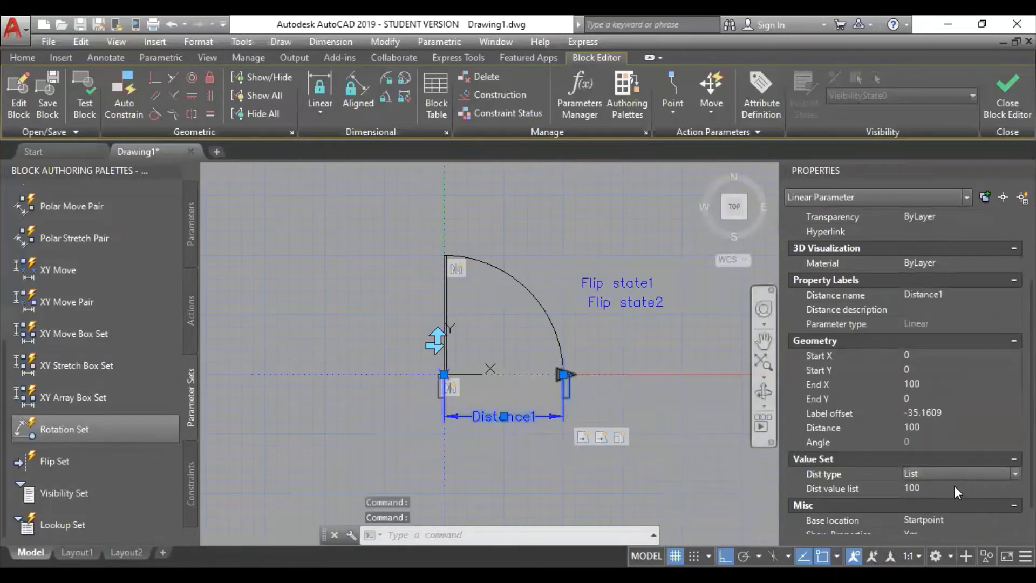
left_click(956, 488)
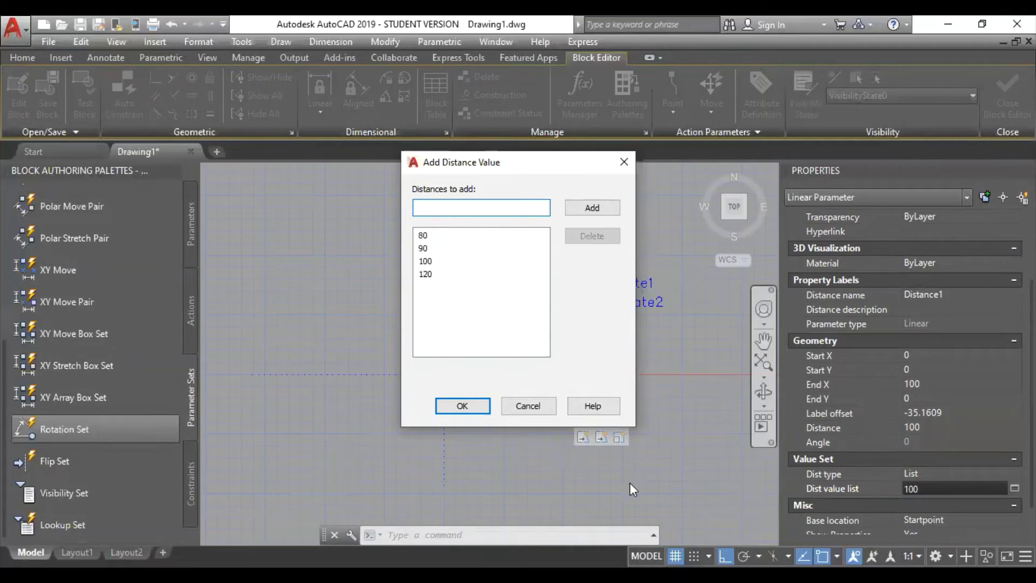
left_click(476, 408)
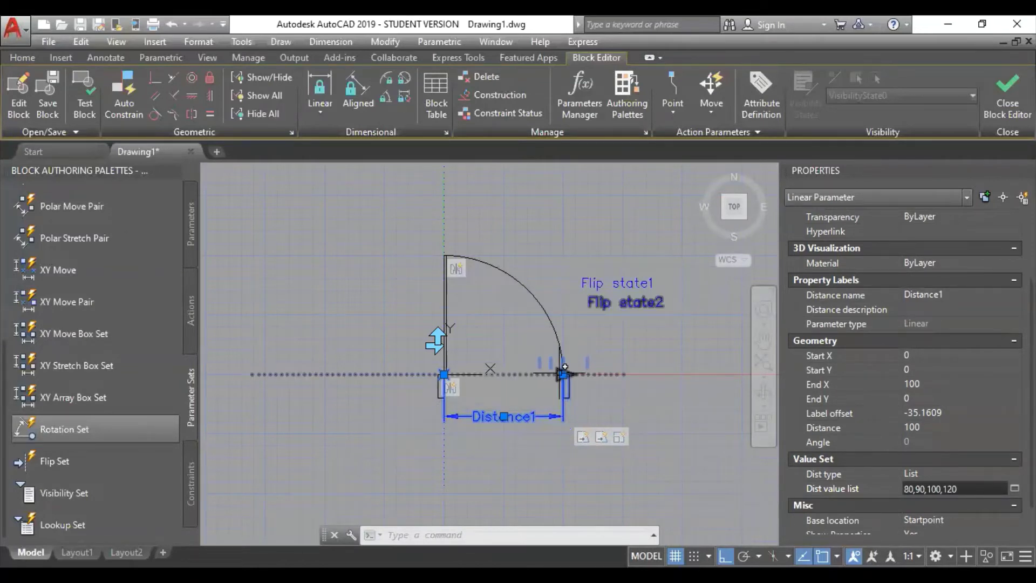
left_click(84, 108)
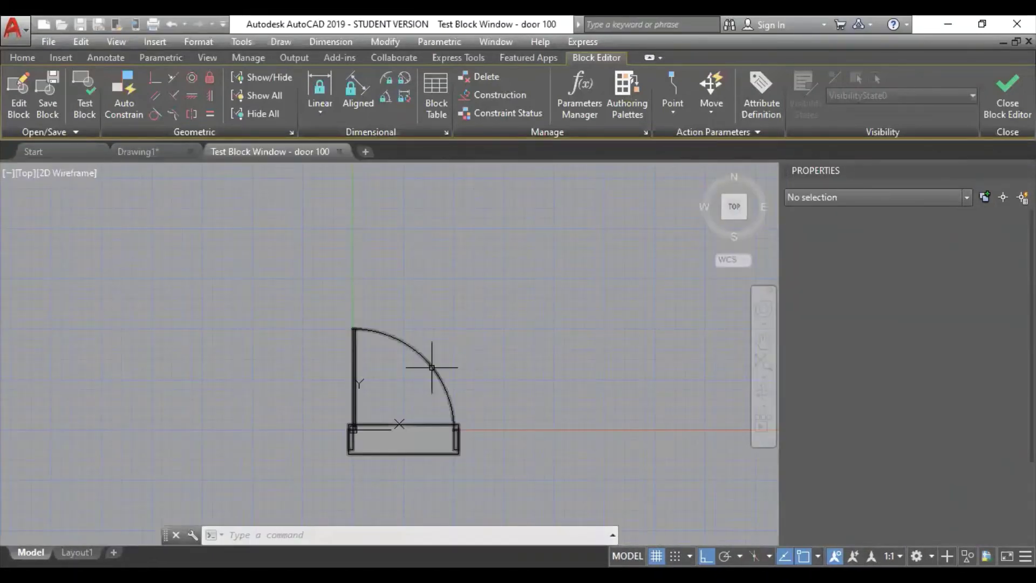
Resize door 100 with its width grip in the test window, then close the test.
left_click(447, 350)
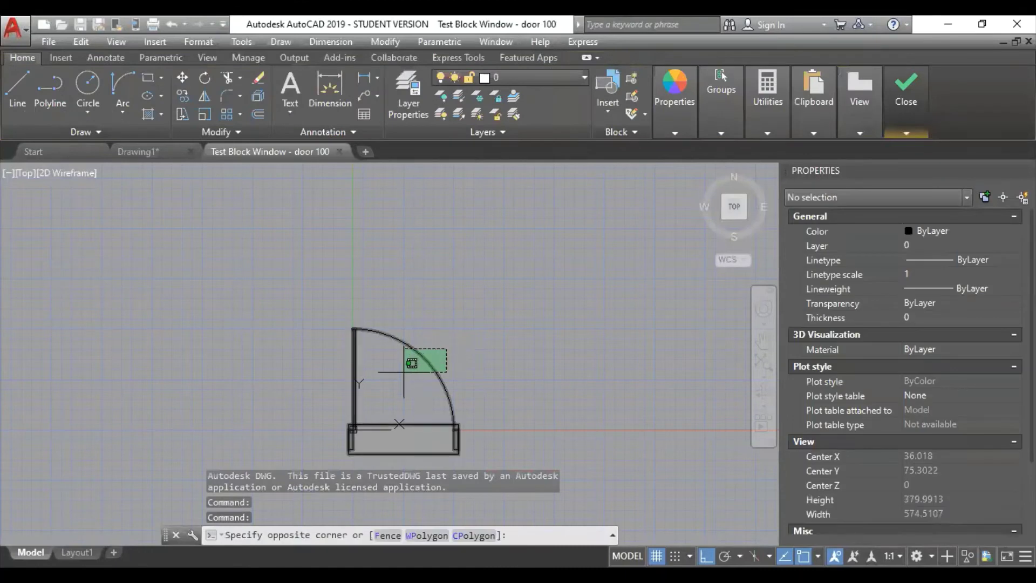
left_click(404, 372)
middle_click_drag(404, 372, 448, 336)
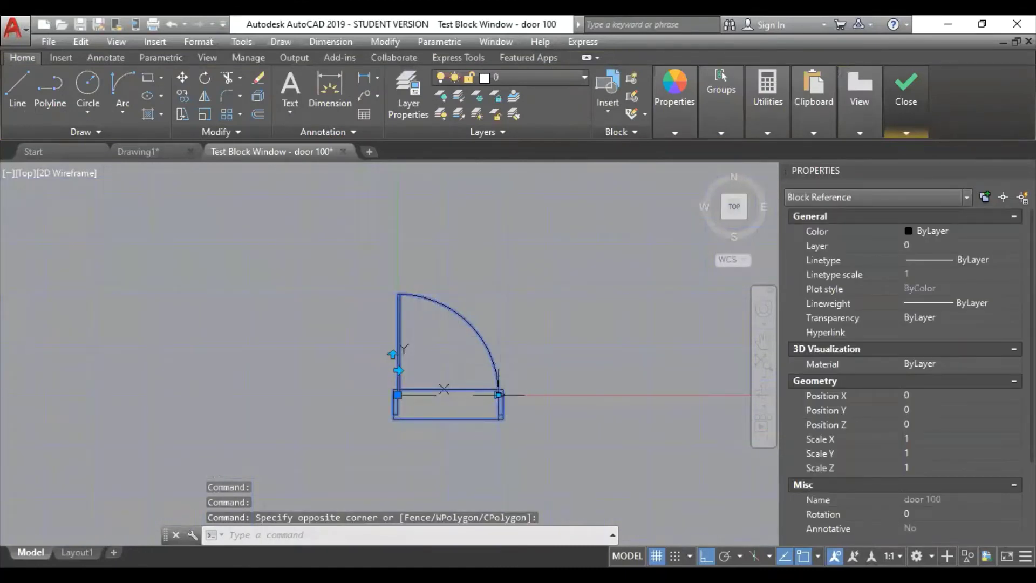
left_click(499, 395)
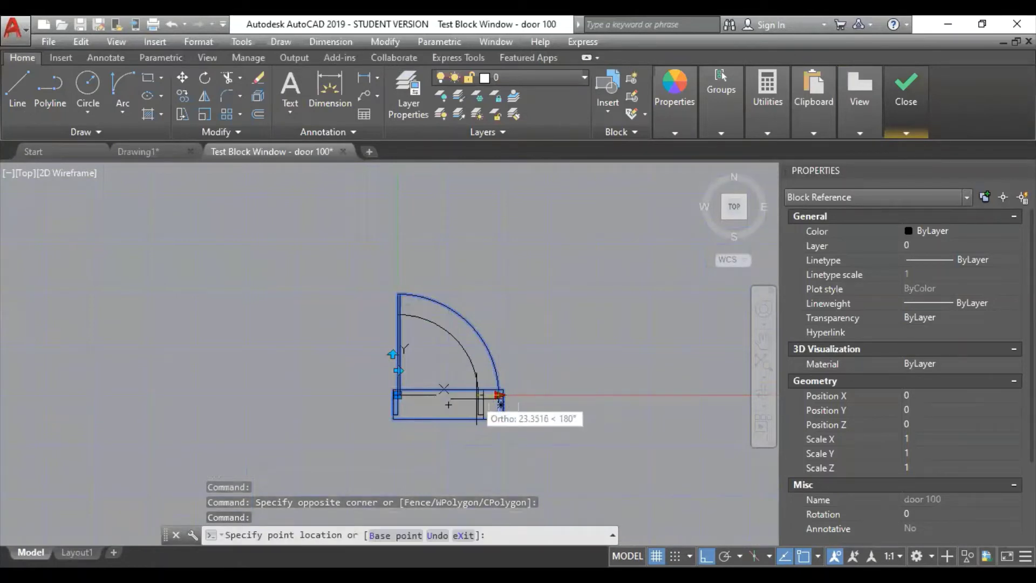
left_click(499, 400)
left_click(489, 394)
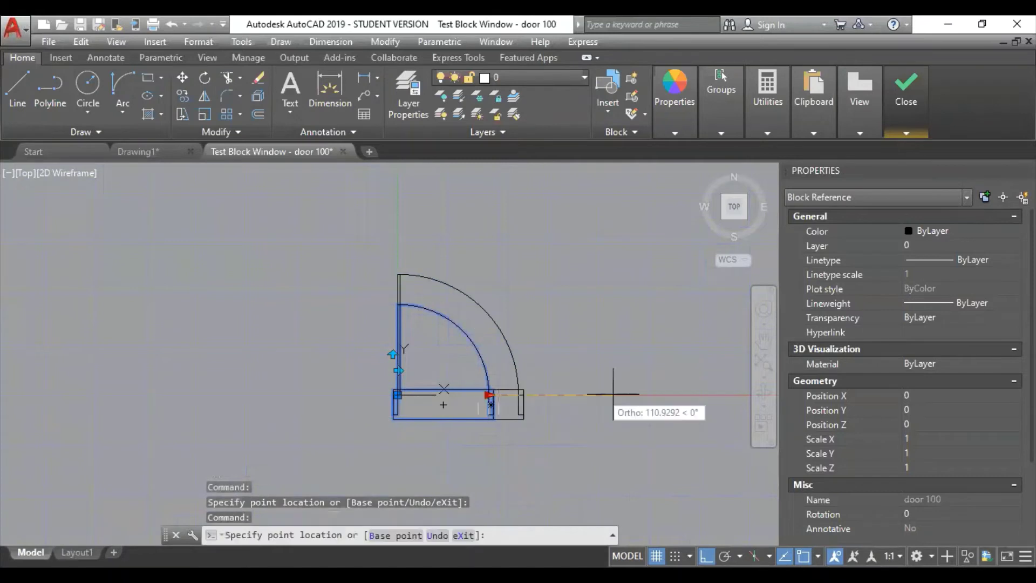
left_click(890, 115)
left_click(906, 169)
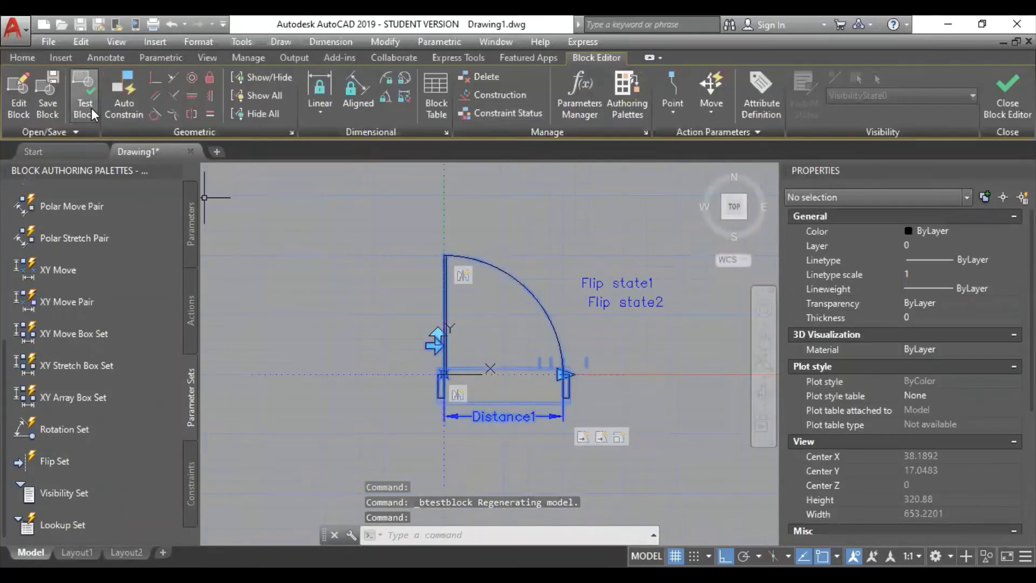
Save the door block, return to the drawing, and try the door's width grip.
left_click(51, 111)
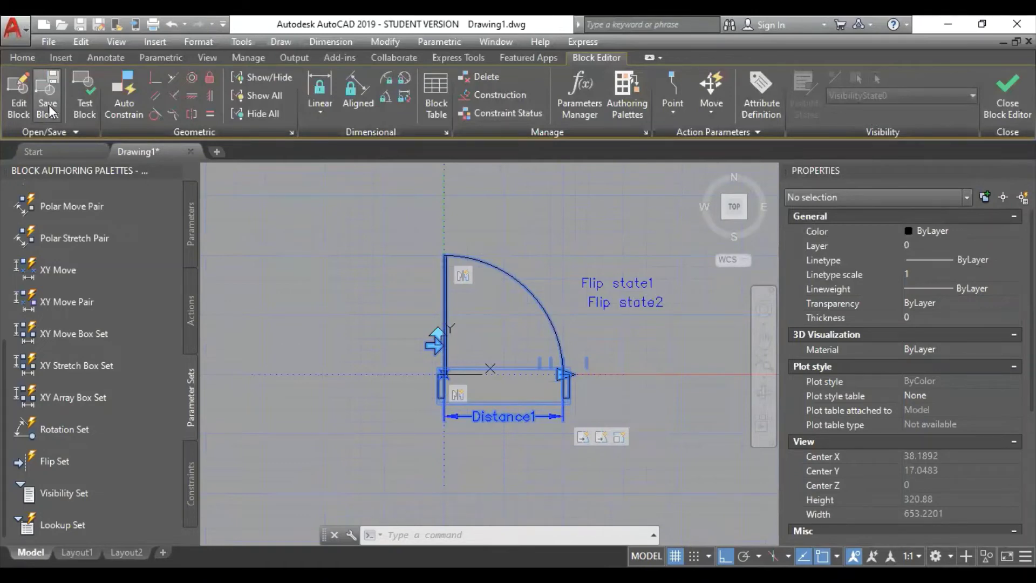
left_click(1007, 94)
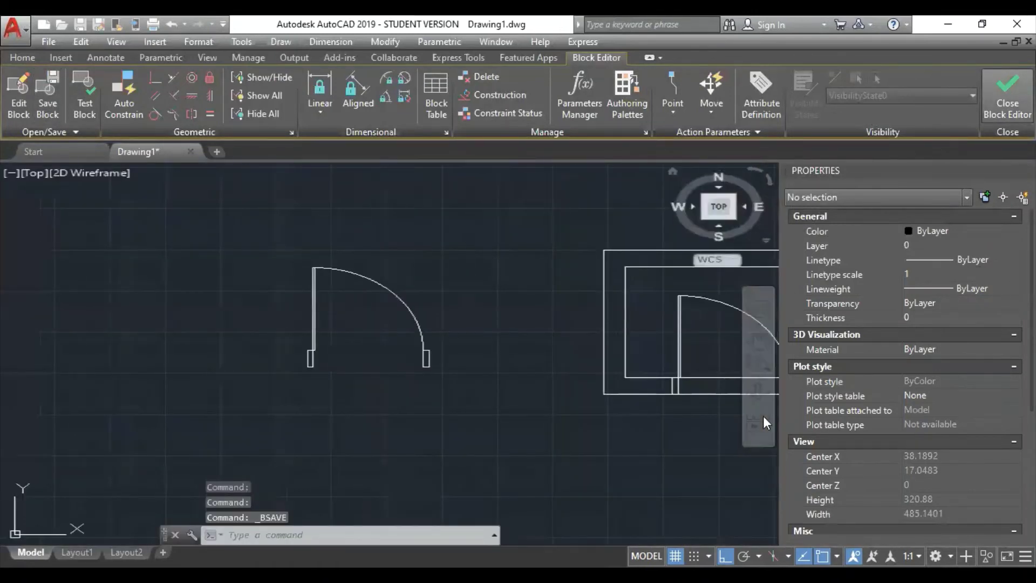
left_click(400, 303)
scroll(322, 335, "up", 4)
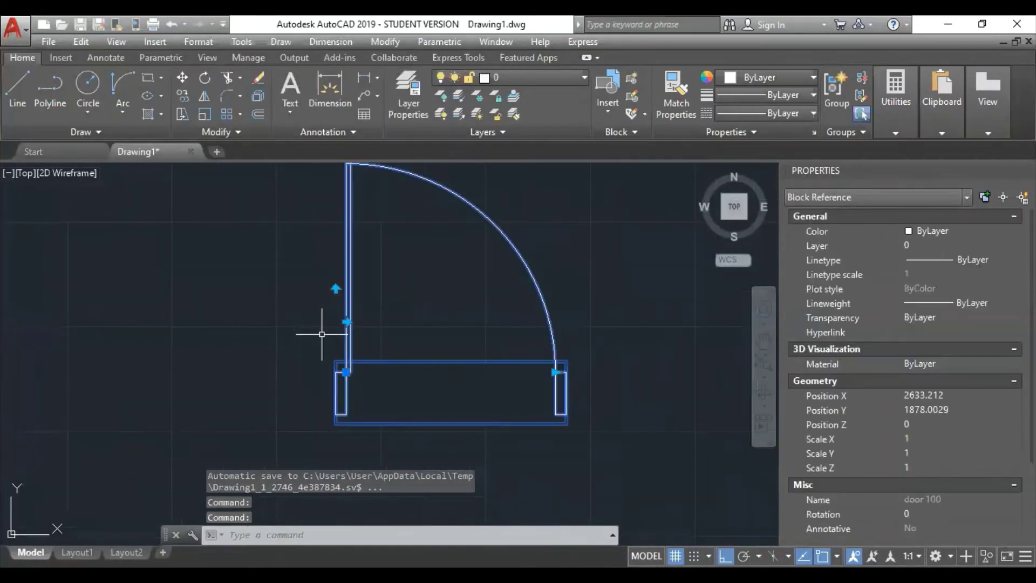
left_click(555, 372)
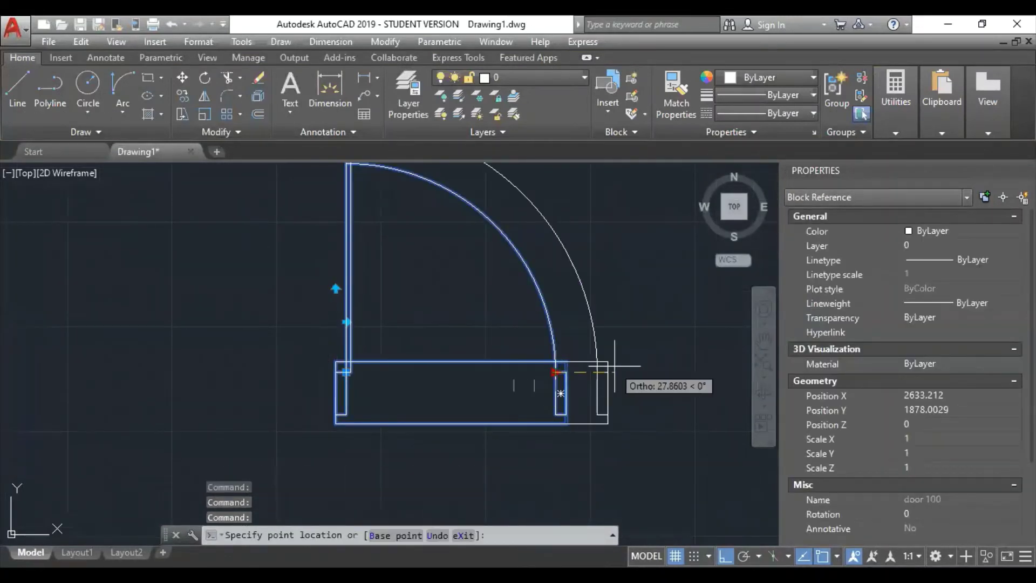
scroll(597, 446, "down", 3)
key("Escape")
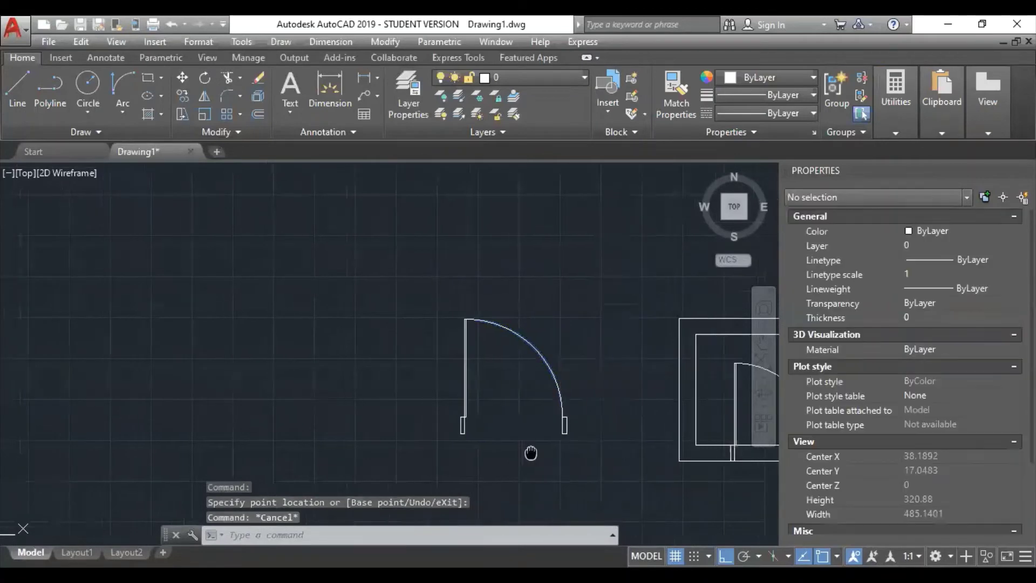
Erase the existing door from the room.
middle_click_drag(534, 453, 261, 400)
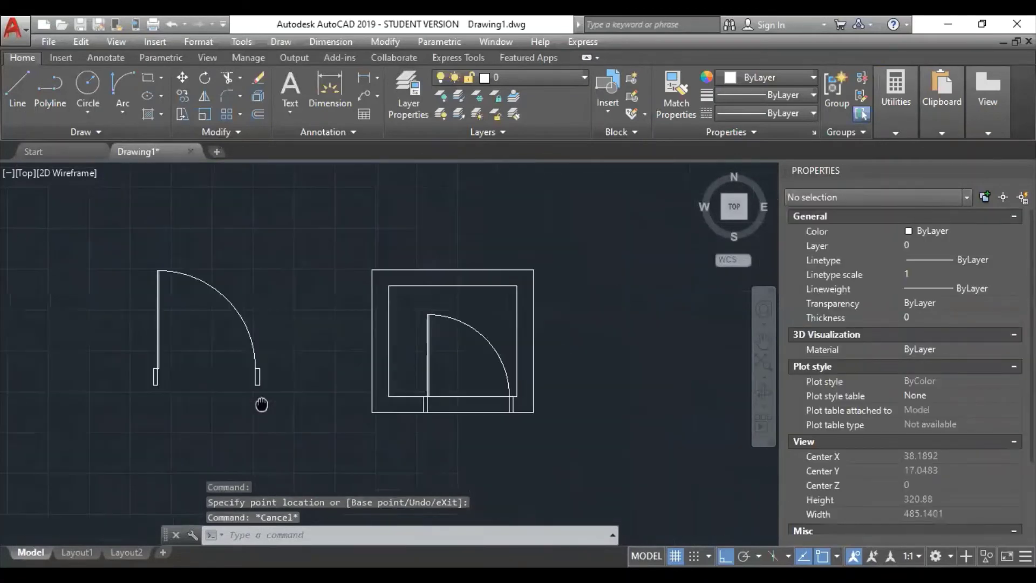
left_click(417, 302)
left_click(544, 460)
key("Delete")
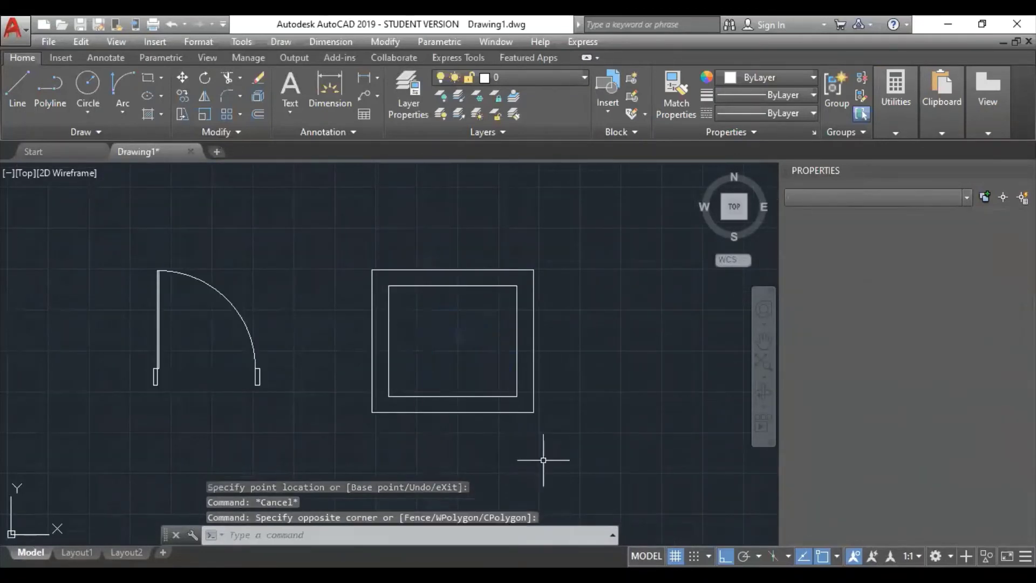
middle_click_drag(413, 355, 427, 315)
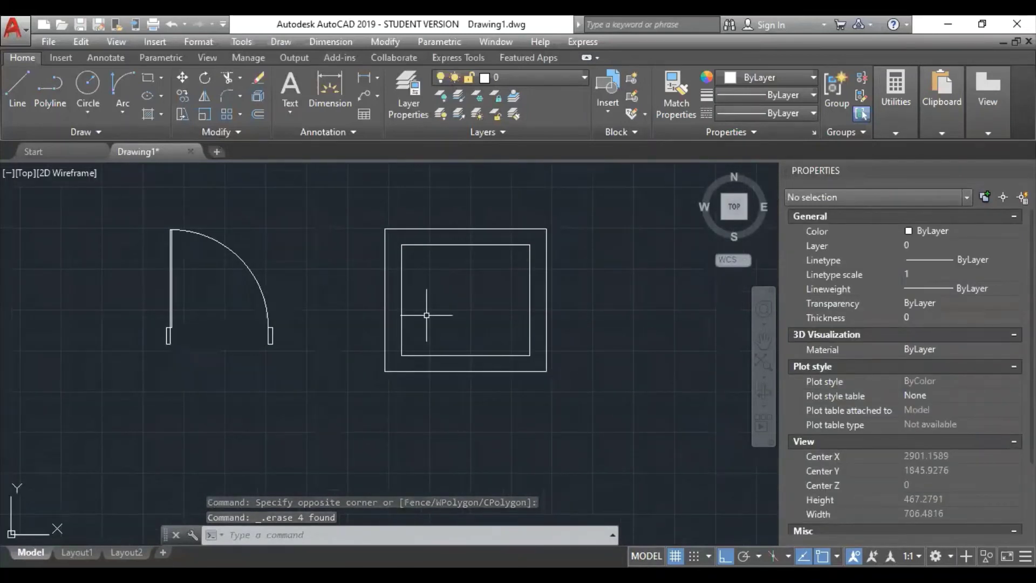
Insert door 100 into the room's lower wall using INSERT.
type("i")
key("Return")
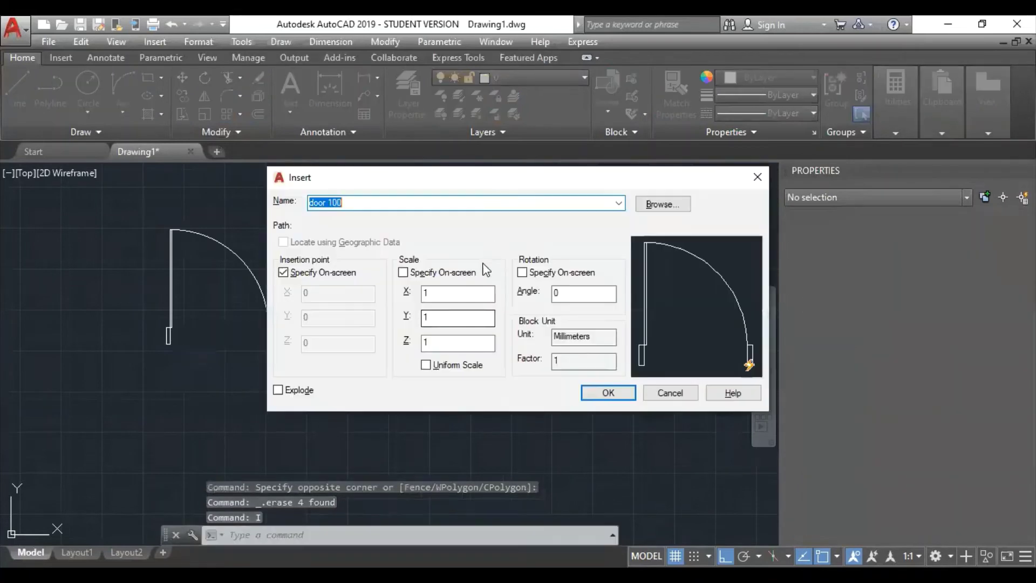
left_click(593, 393)
key("Return")
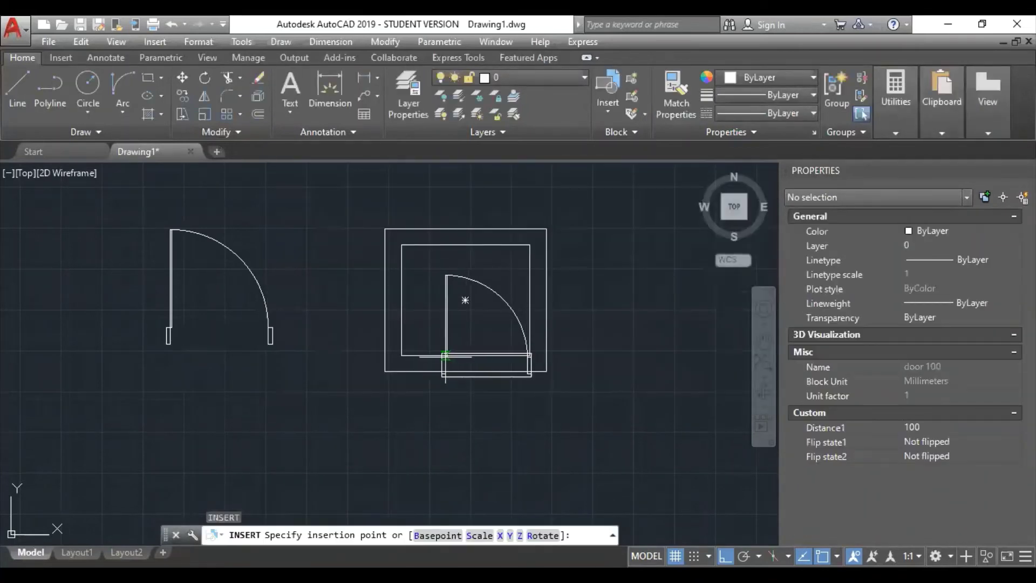
scroll(448, 351, "up", 3)
scroll(430, 357, "up", 2)
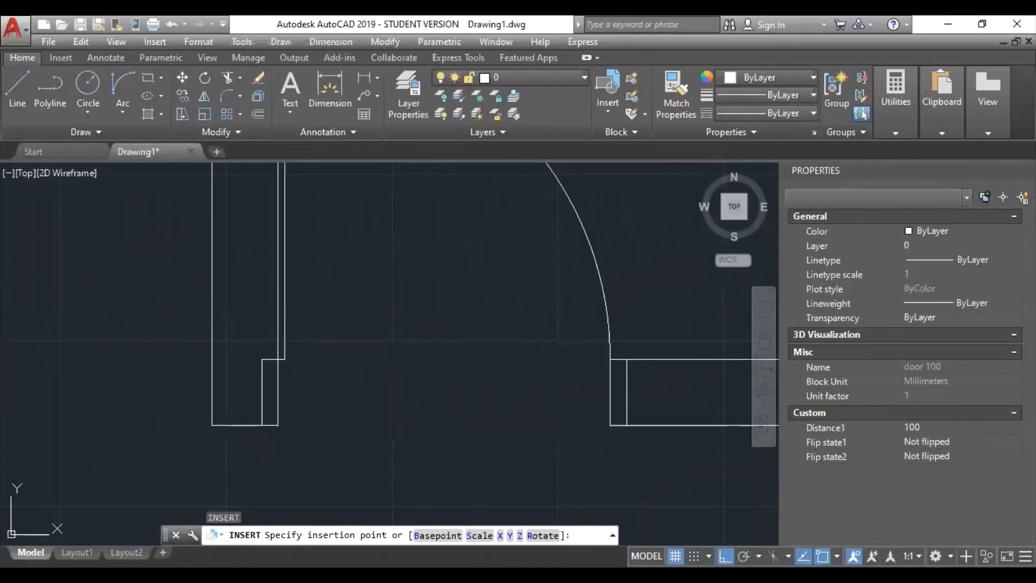
left_click(278, 359)
scroll(478, 456, "down", 2)
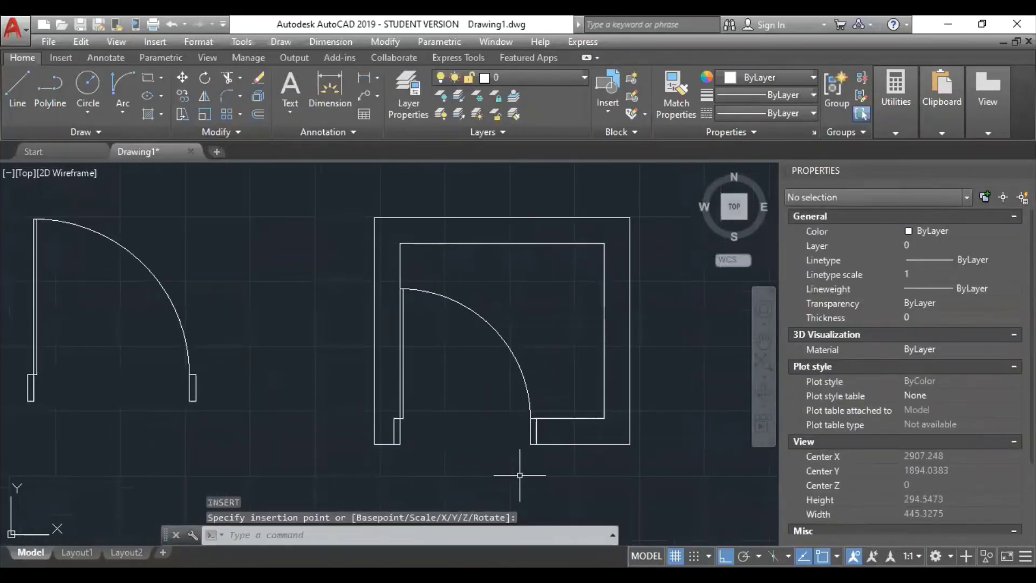
key("Escape")
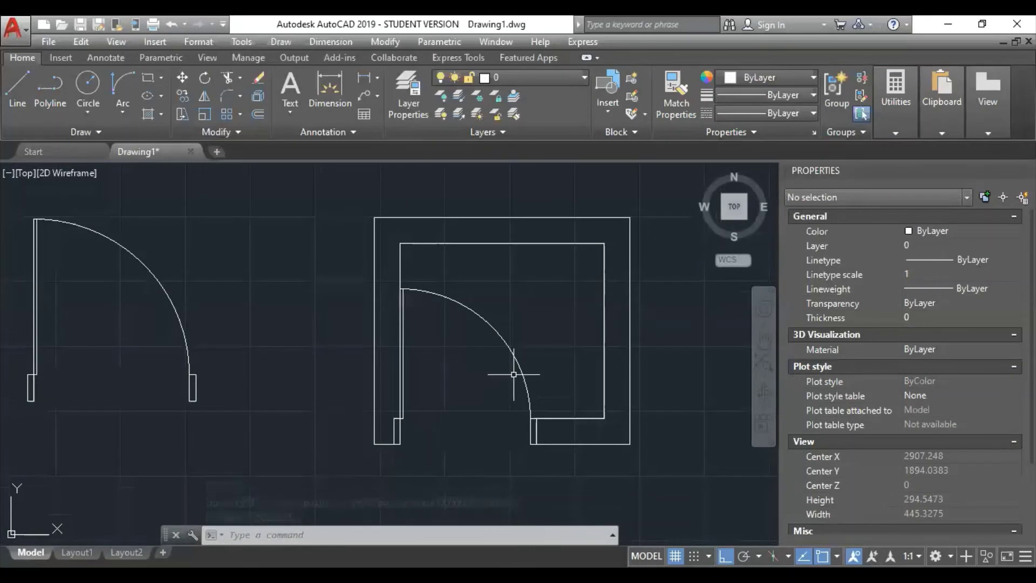
Shift the new door rightward along the wall with its grip, then erase it.
left_click(473, 309)
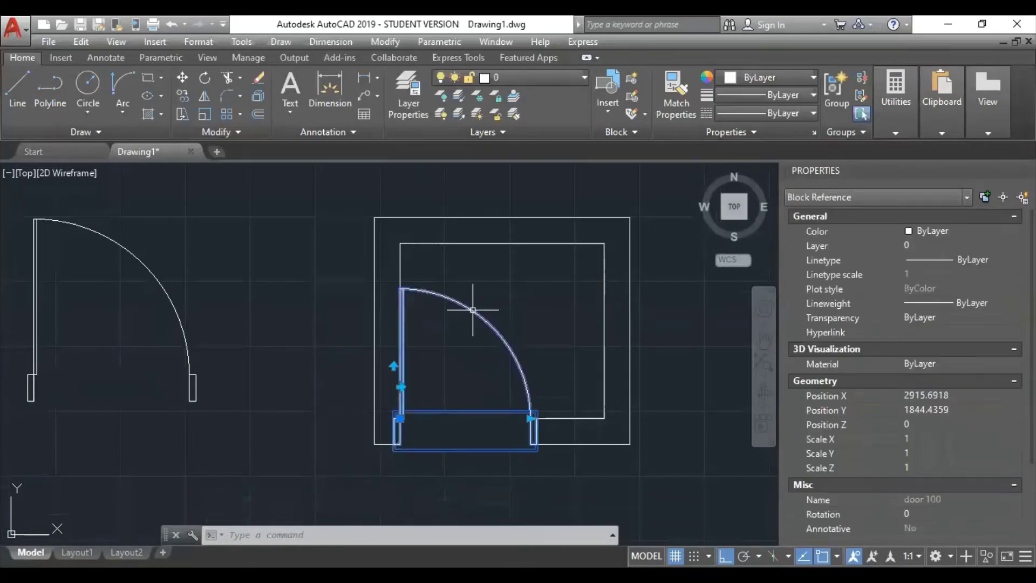
left_click(400, 418)
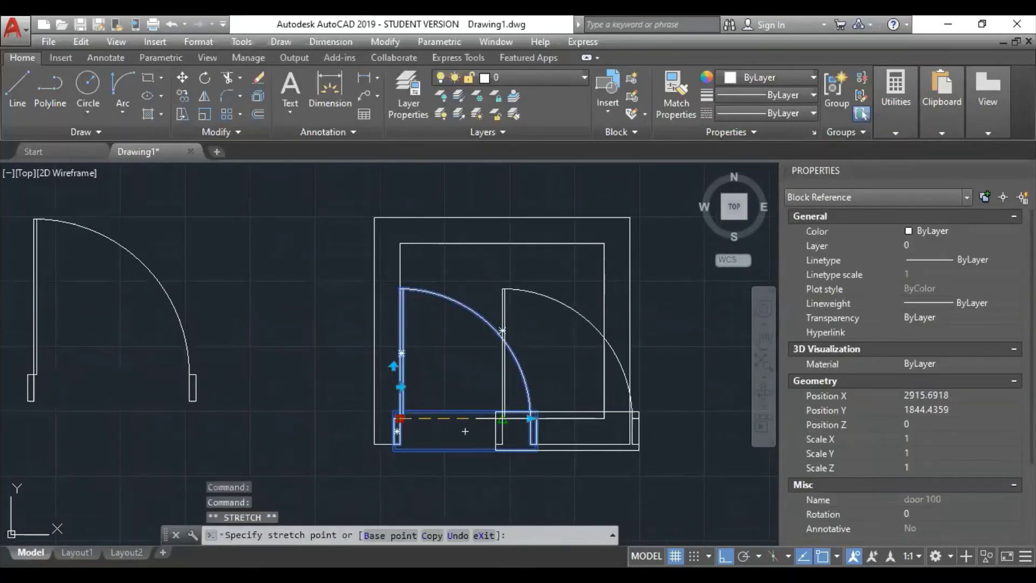
left_click(502, 418)
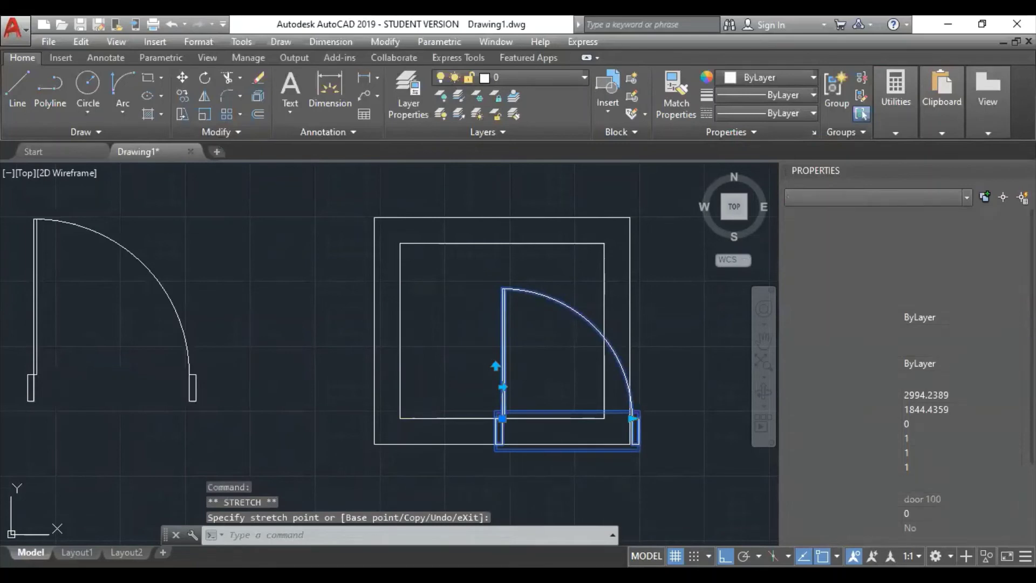
key("Escape")
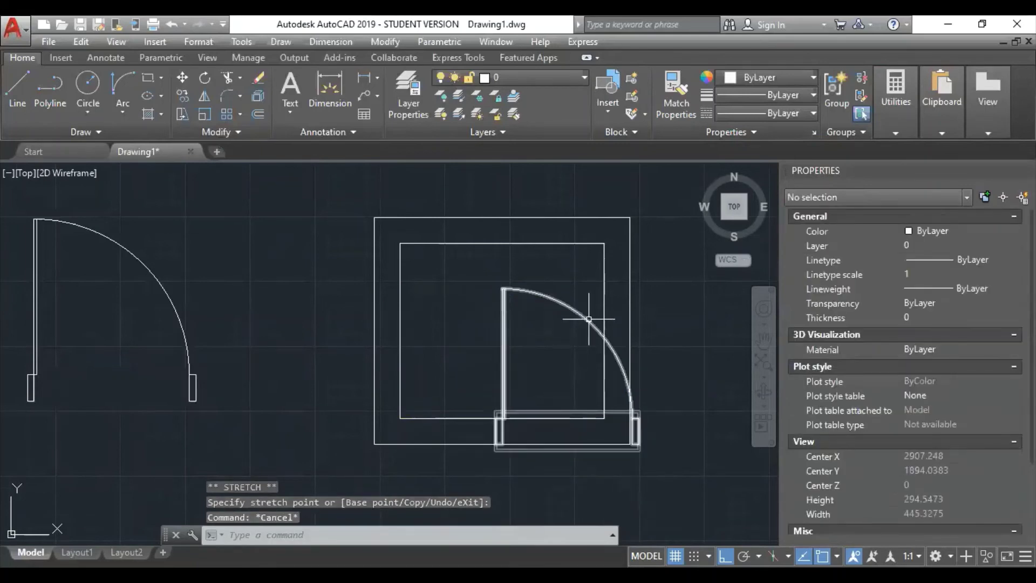
left_click(593, 321)
key("Delete")
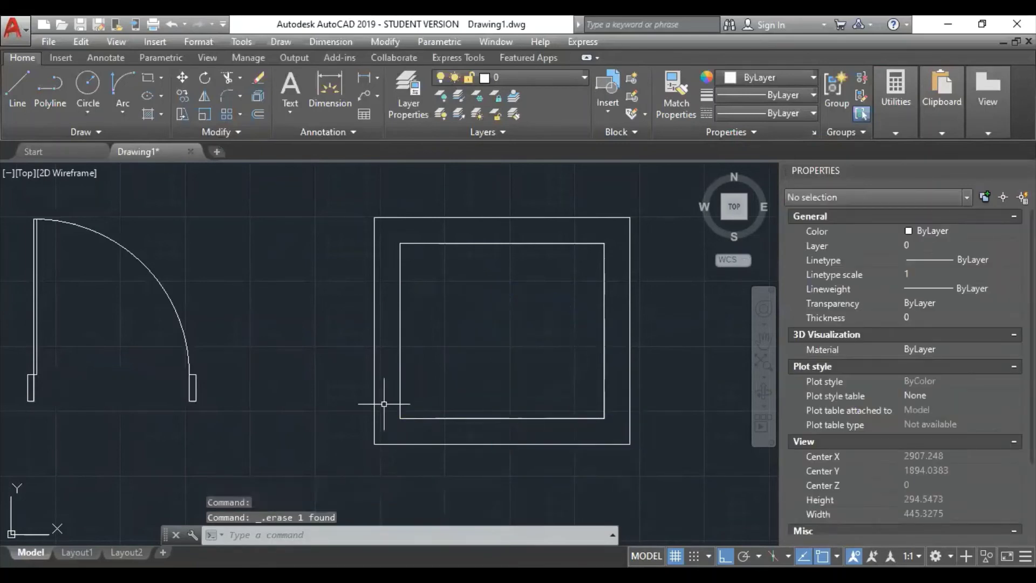
Insert another door 100 on the room's bottom edge, then delete it.
middle_click_drag(421, 385, 480, 338)
type("i")
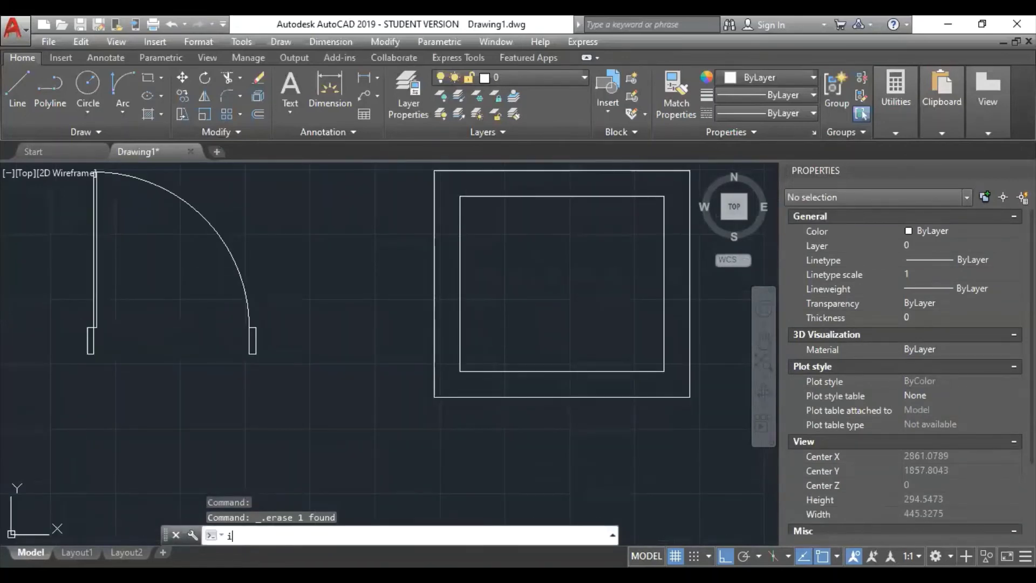
key("Return")
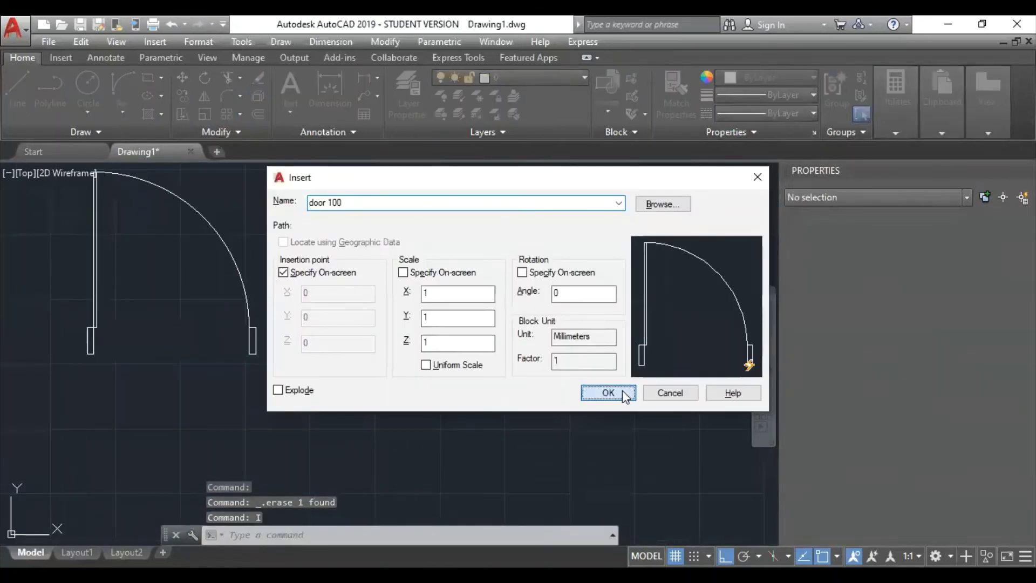
left_click(624, 392)
left_click(540, 397)
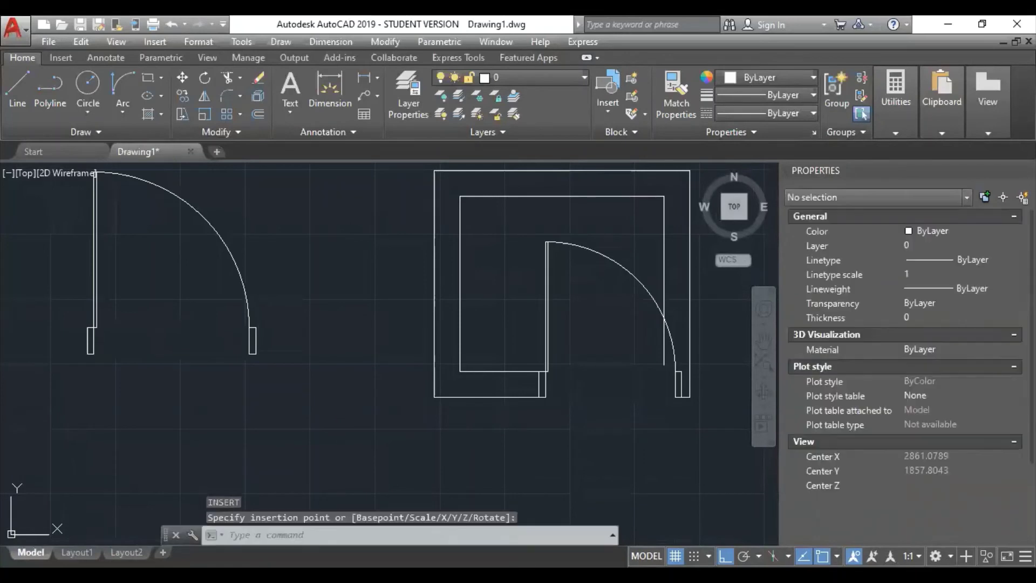
key("Escape")
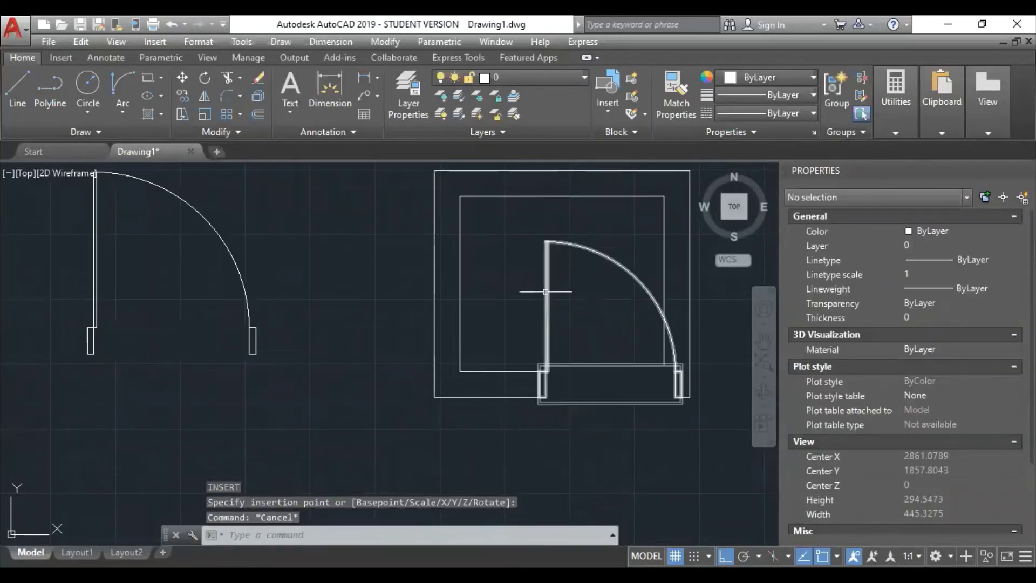
left_click(546, 294)
key("Delete")
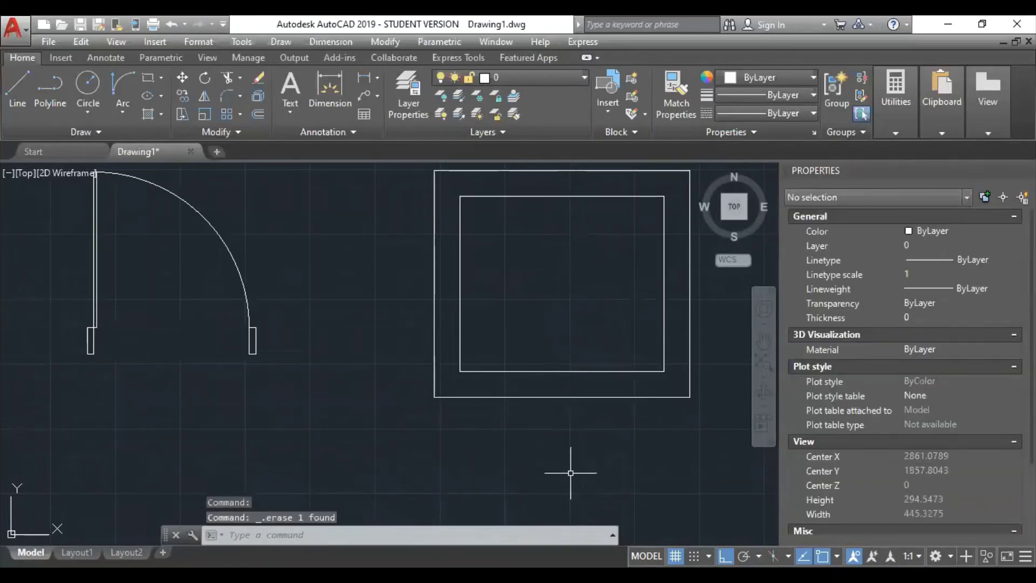
Start a door 100 insertion, cancel its placement, and hide the Properties palette with Ctrl+1.
scroll(572, 367, "down", 2)
middle_click_drag(566, 384, 528, 413)
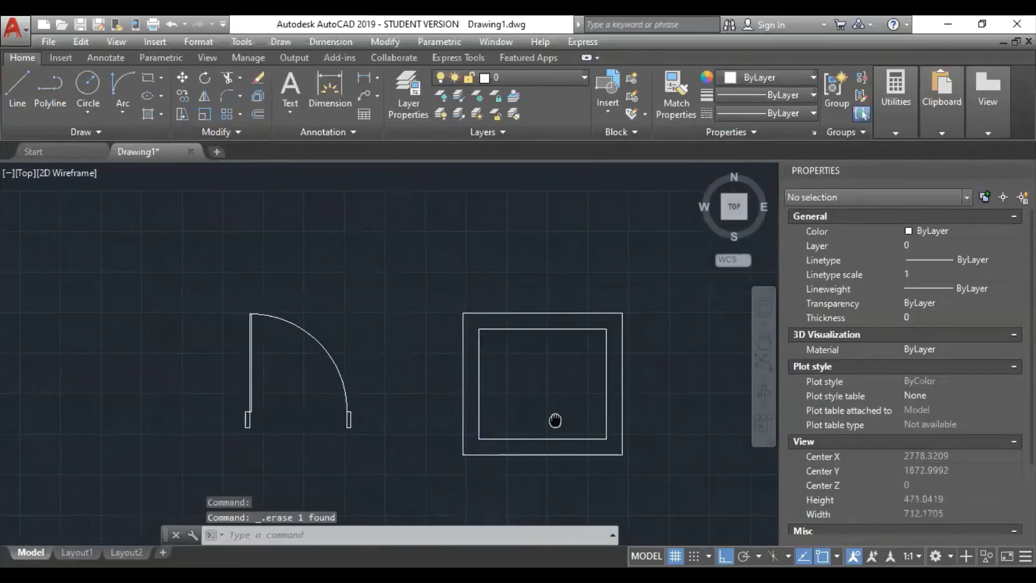
scroll(536, 433, "up", 1)
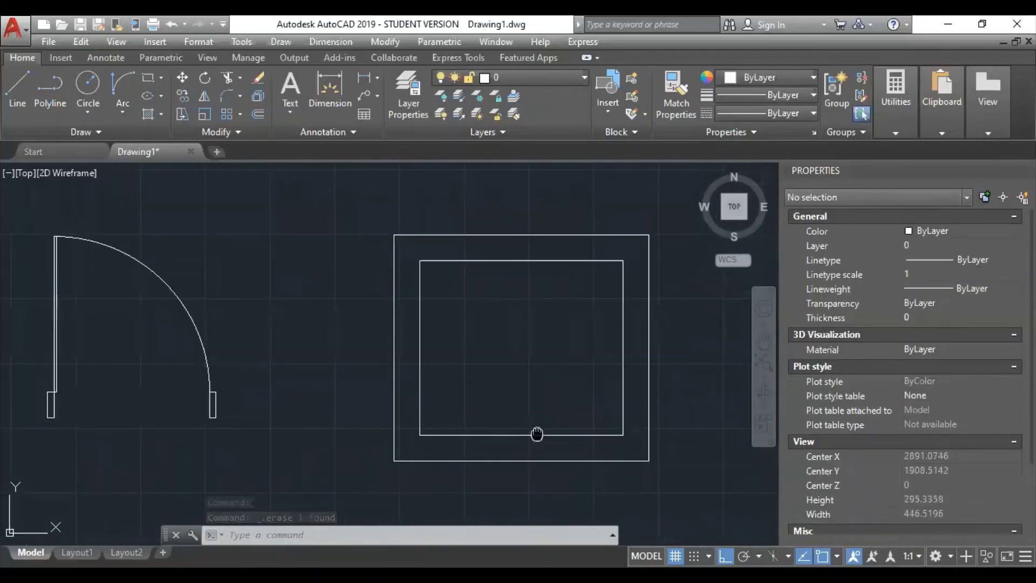
scroll(531, 397, "up", 1)
scroll(509, 363, "down", 1)
scroll(509, 363, "down", 1)
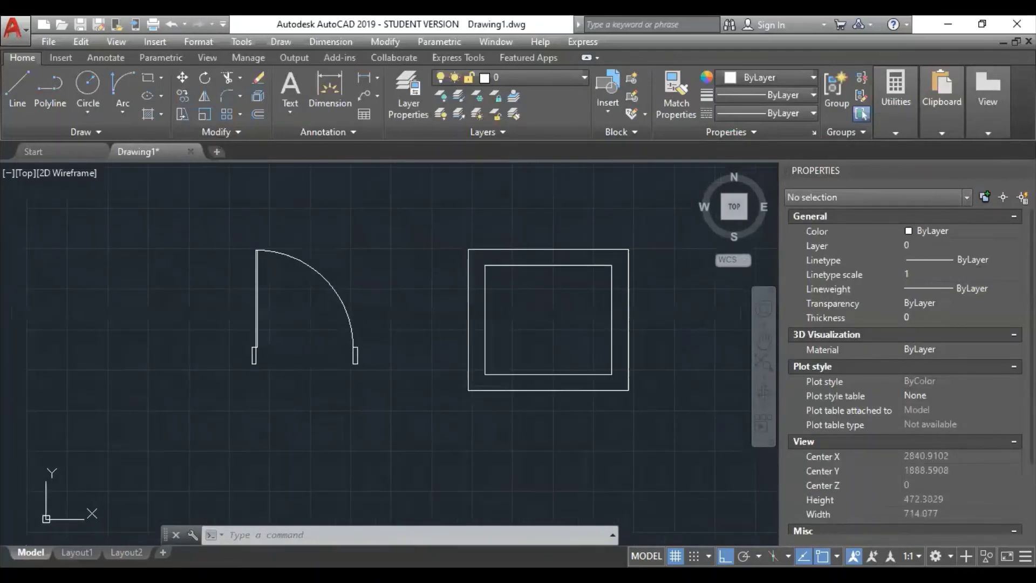
middle_click_drag(540, 321, 517, 331)
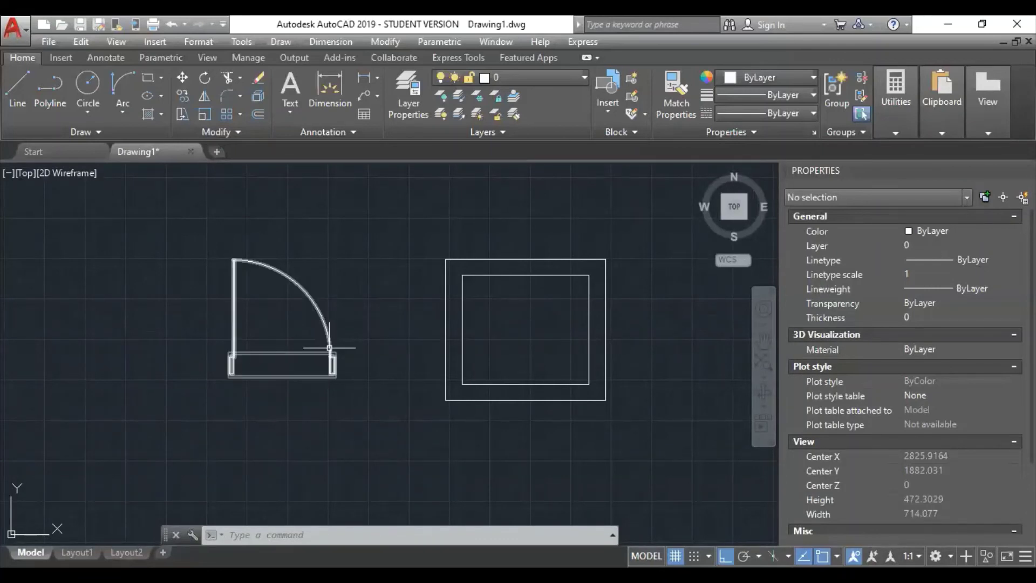
type("i")
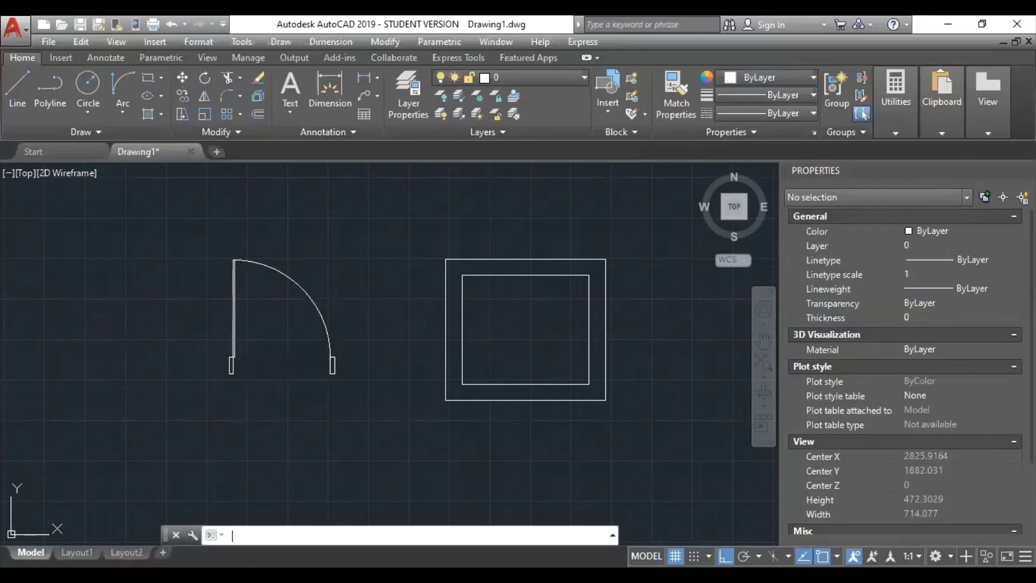
key("Return")
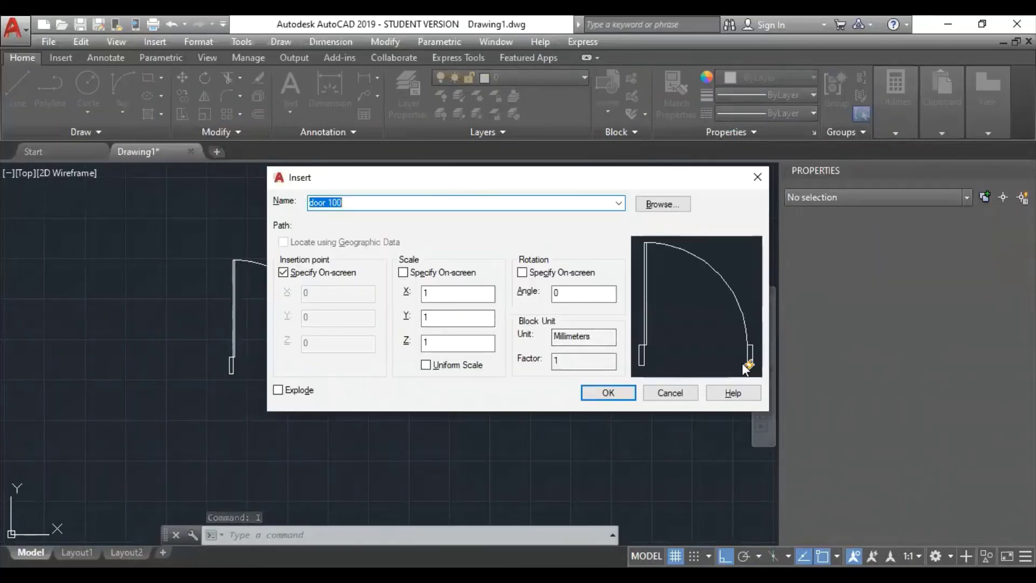
left_click(608, 399)
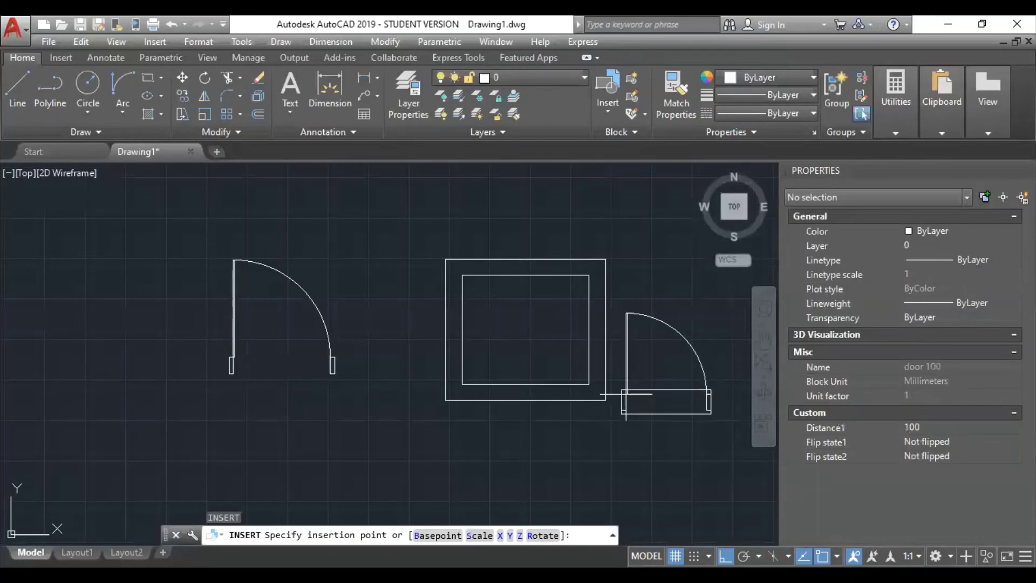
key("Escape")
key("Escape")
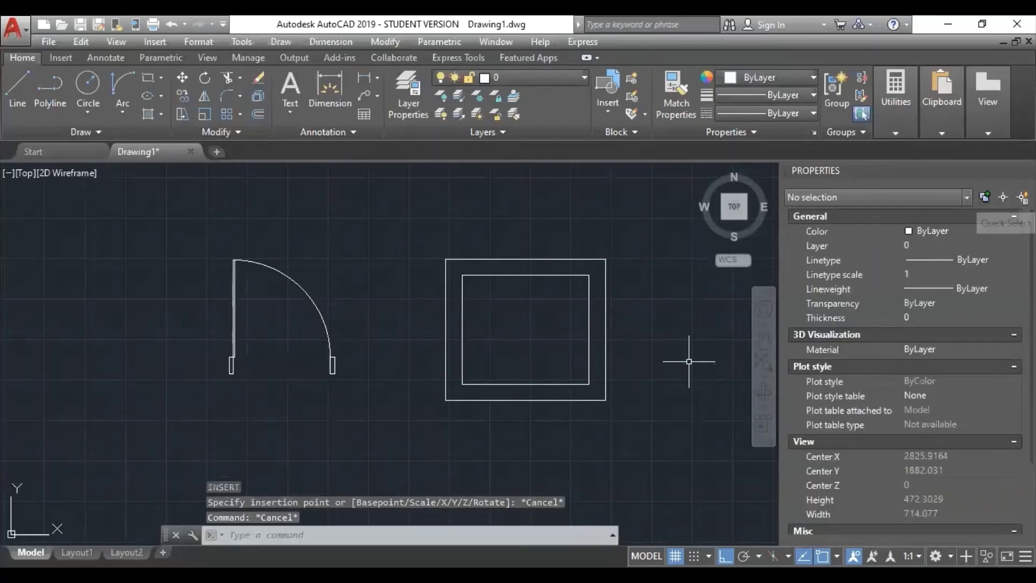
key("ctrl+1")
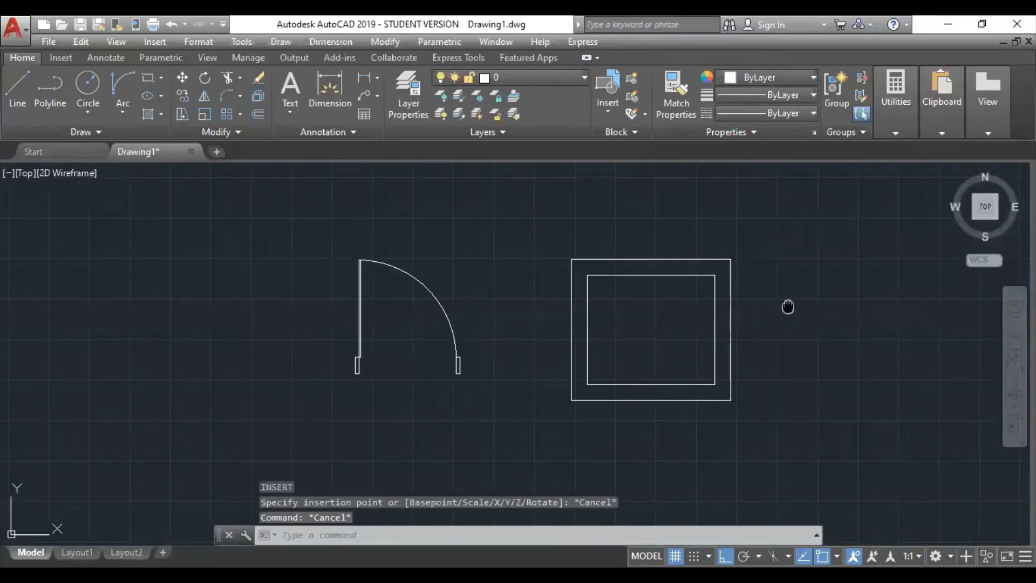
Open Tool Palettes from Tools > Palettes and show the Architectural metric samples.
left_click(235, 41)
mouse_move(265, 59)
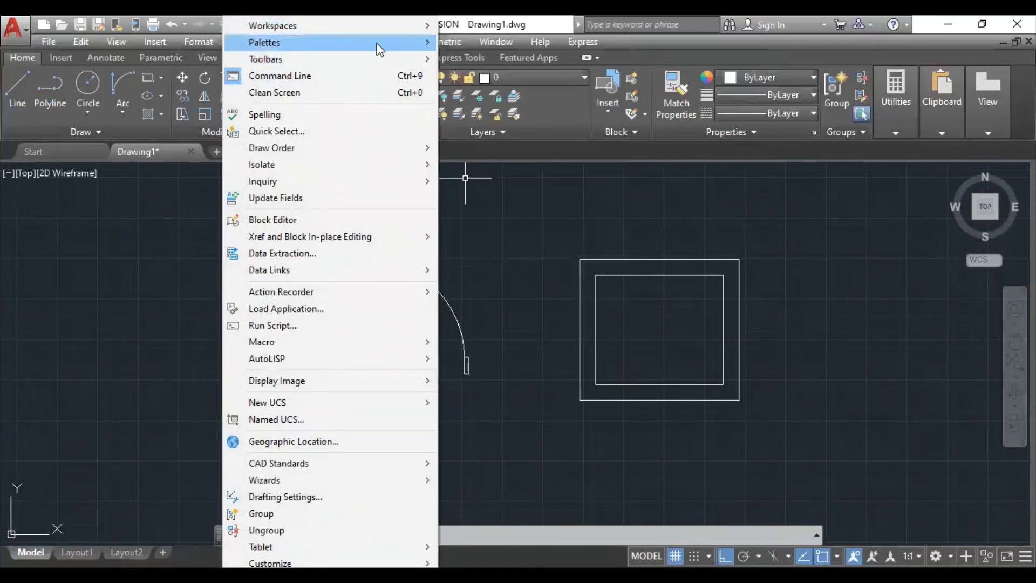
mouse_move(324, 42)
left_click(482, 97)
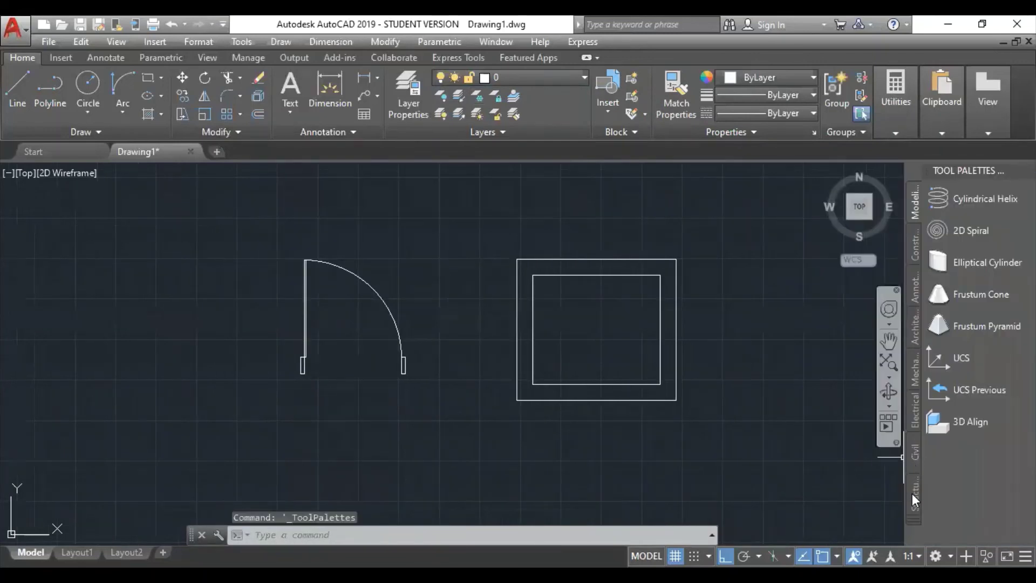
left_click(912, 495)
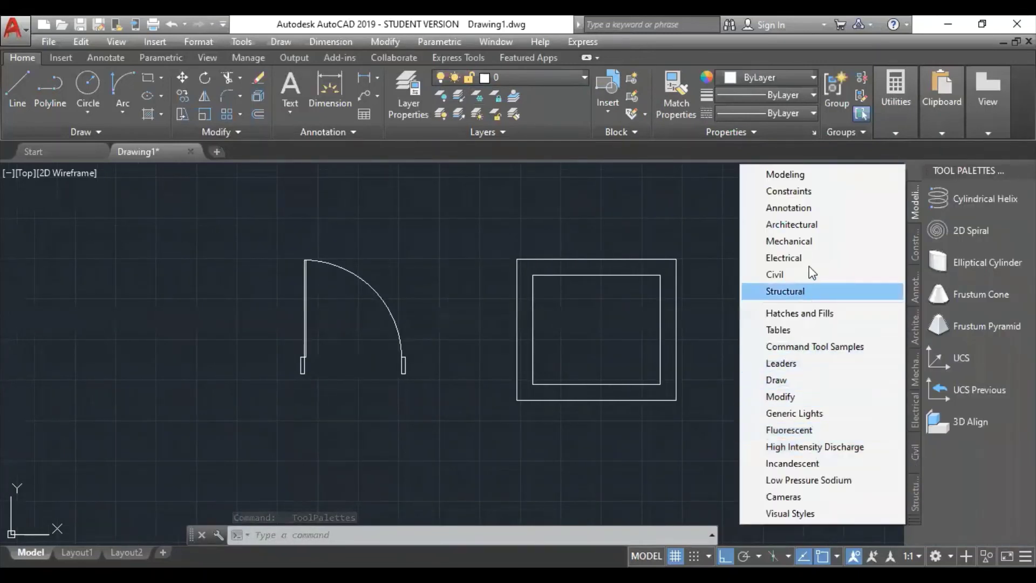
left_click(813, 234)
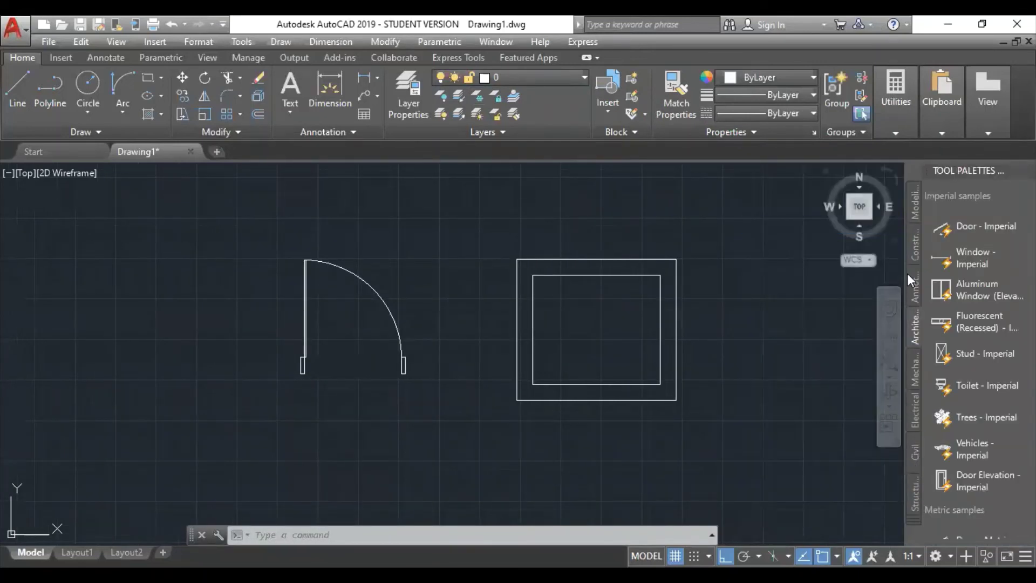
scroll(950, 416, "down", 5)
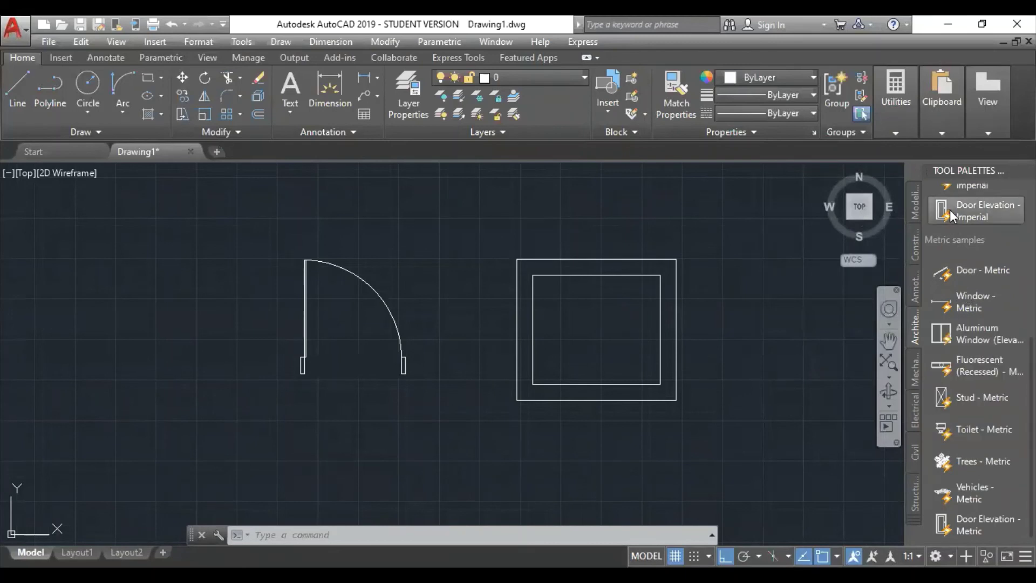
Place the Trees - Metric block from the palette into the drawing.
left_click(968, 466)
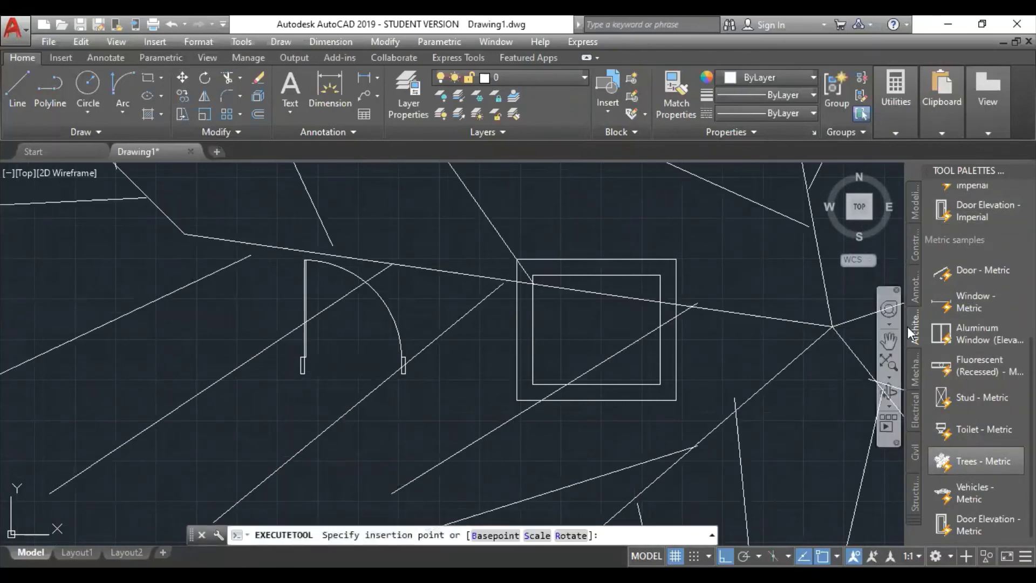
scroll(595, 330, "down", 2)
scroll(596, 330, "down", 4)
scroll(596, 330, "down", 2)
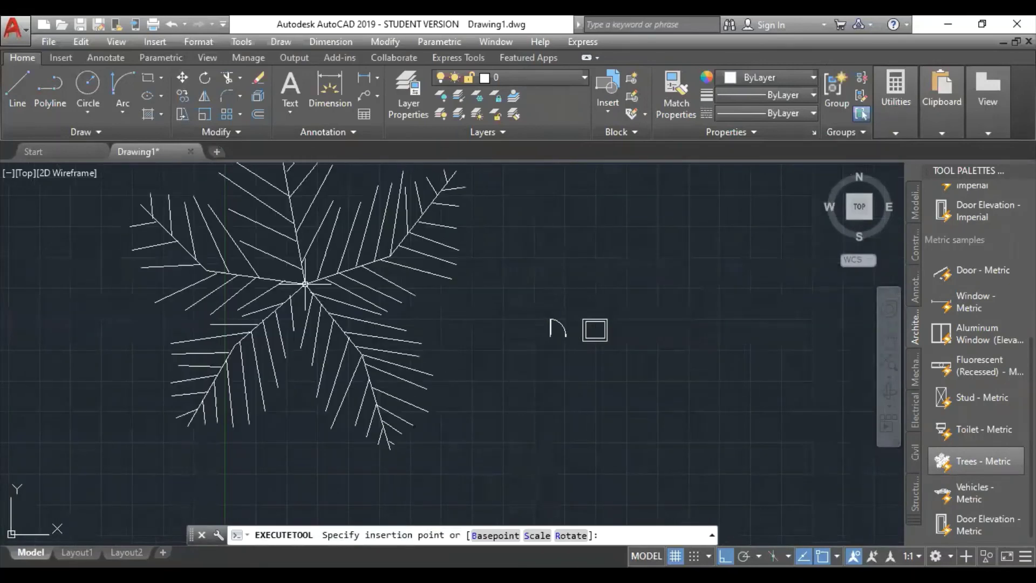
left_click(327, 283)
scroll(351, 351, "down", 2)
Switch the tree block to its Palm (Elevation) visibility state.
left_click(354, 370)
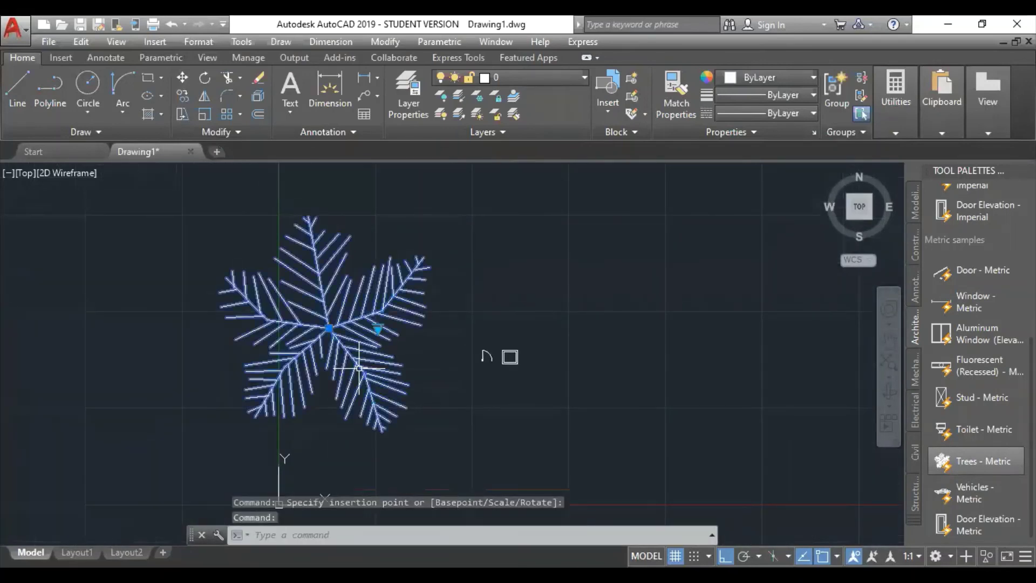
left_click(378, 328)
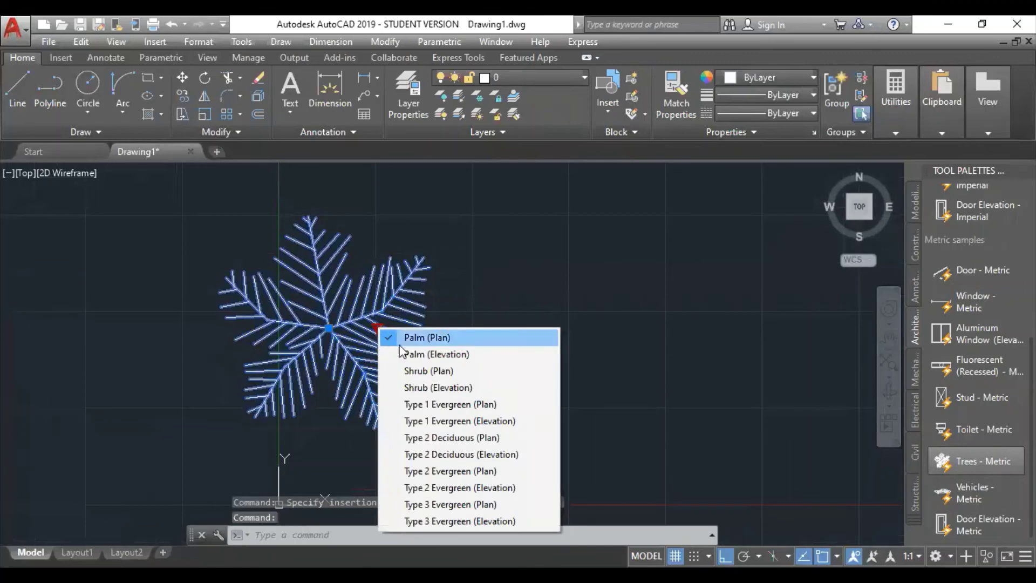
left_click(436, 355)
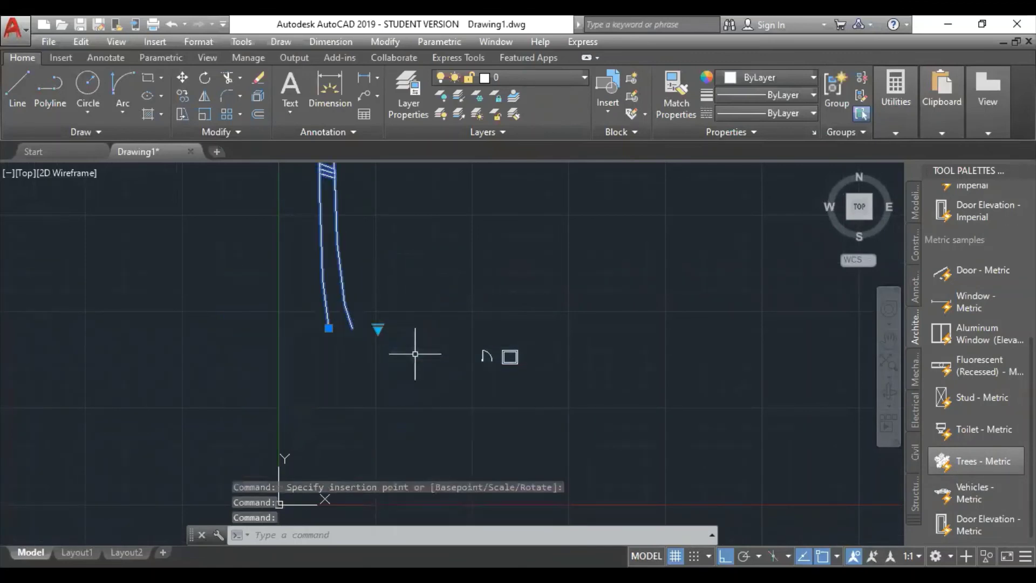
scroll(411, 351, "down", 2)
middle_click_drag(387, 282, 384, 367)
key("Escape")
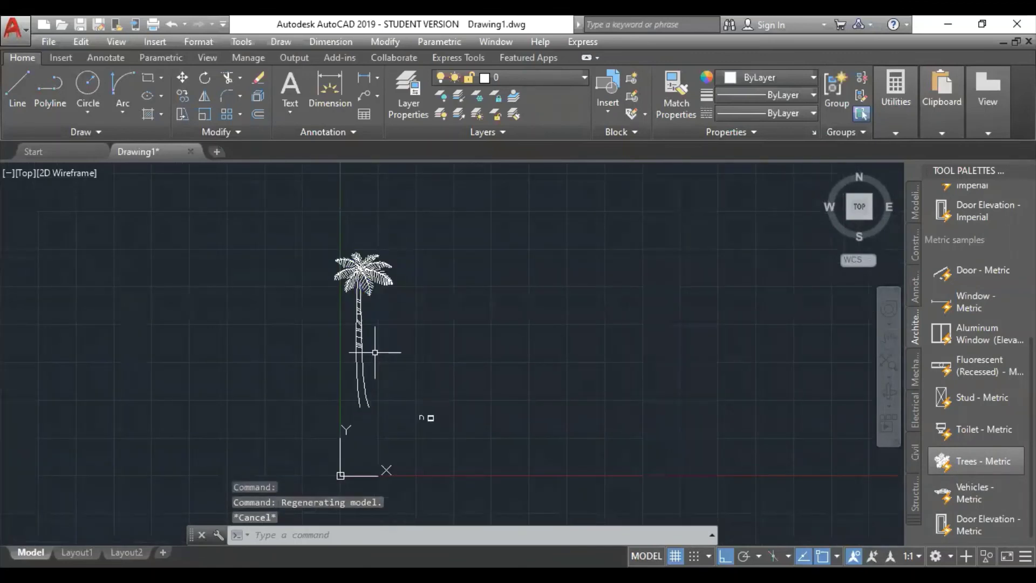
scroll(380, 346, "up", 4)
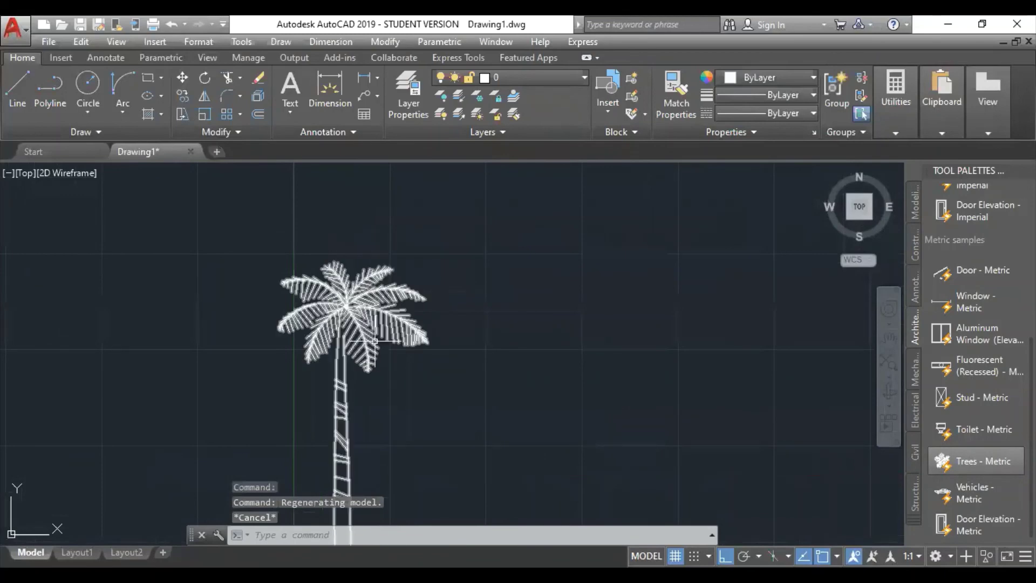
left_click(382, 341)
right_click(376, 342)
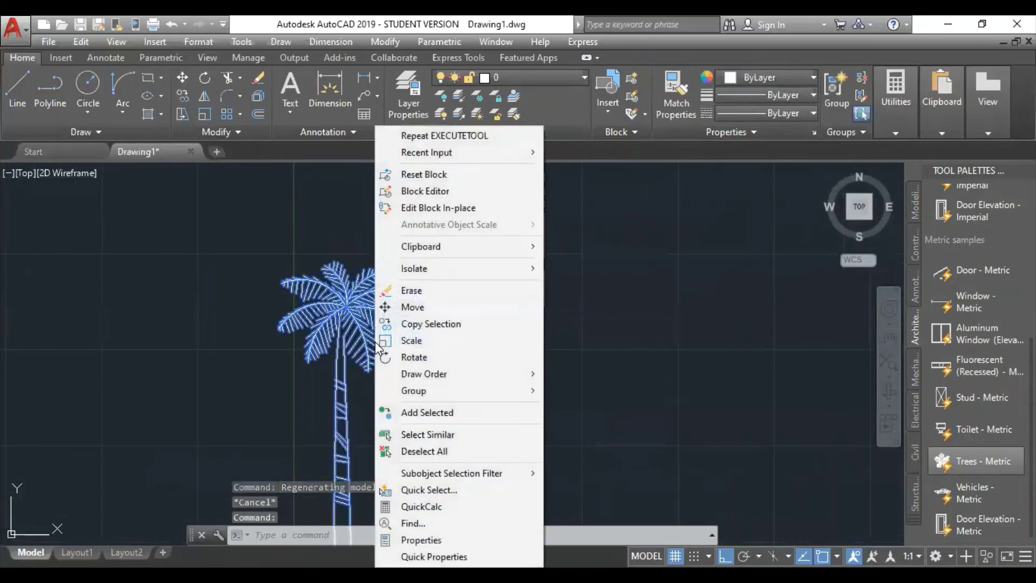
left_click(443, 191)
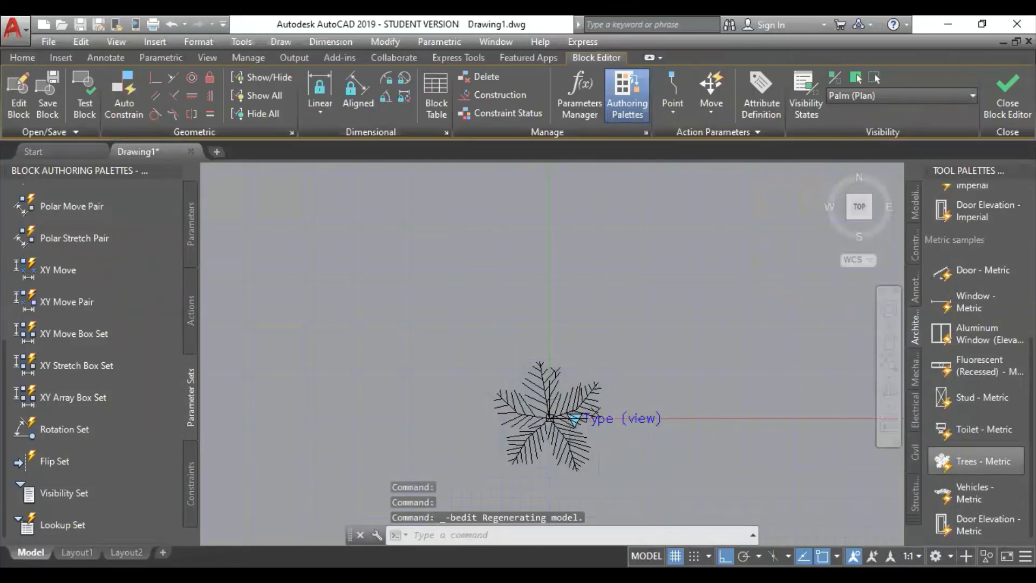
key("Escape")
key("Escape")
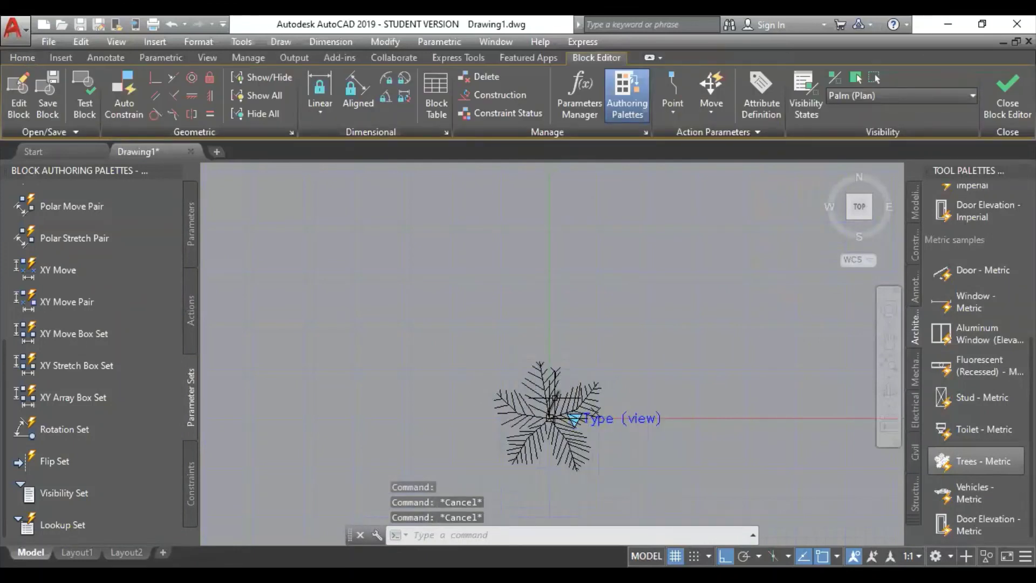
middle_click_drag(554, 399, 545, 370)
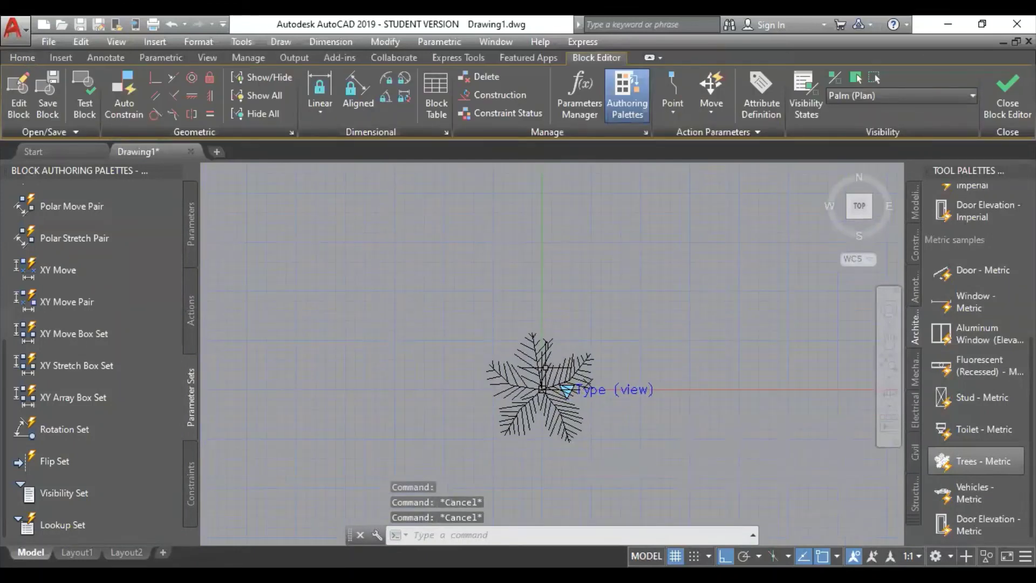
left_click(858, 81)
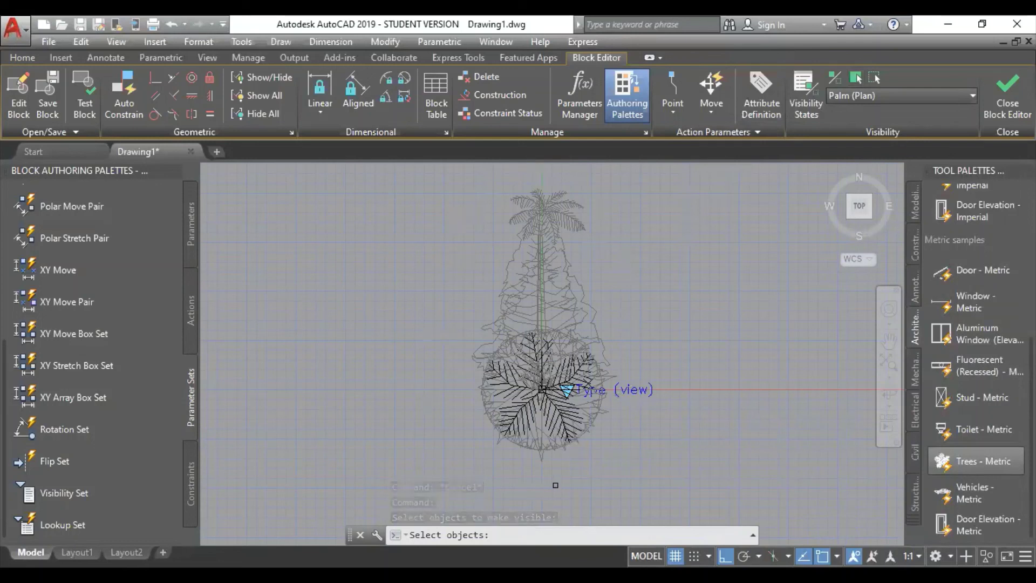
key("Escape")
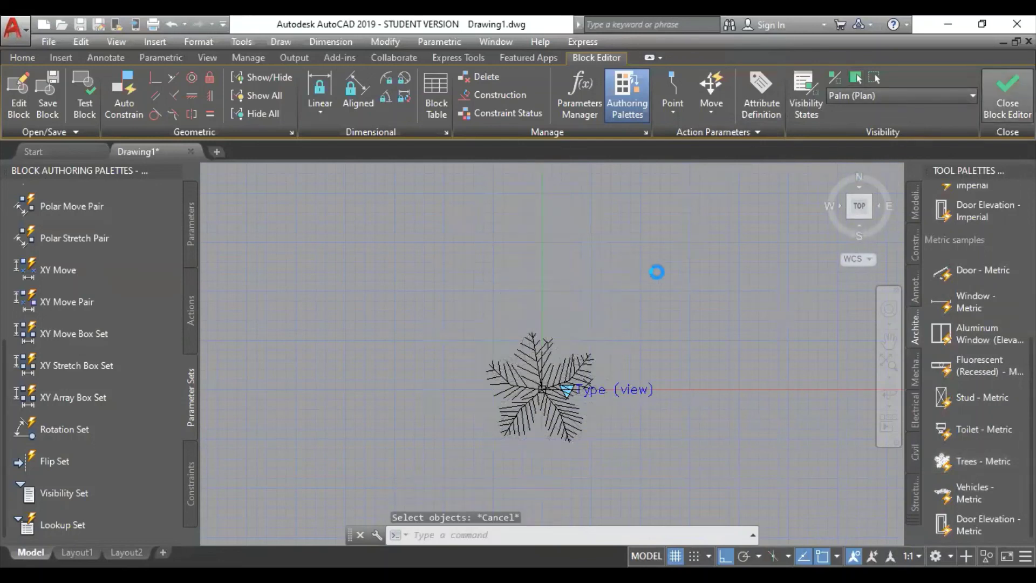
Close the block editor without saving and zoom out on the palm tree.
left_click(479, 334)
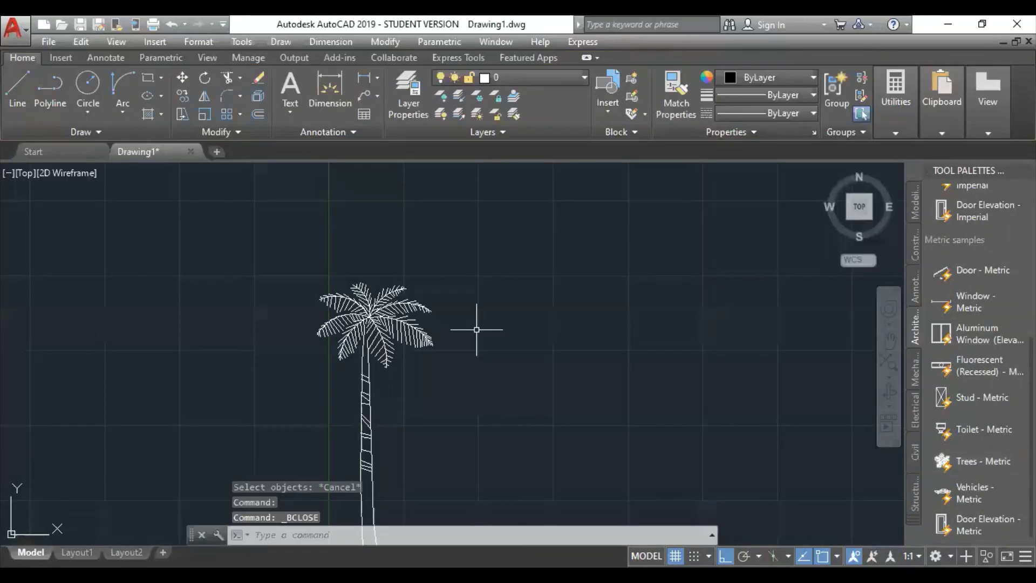
scroll(488, 364, "down", 2)
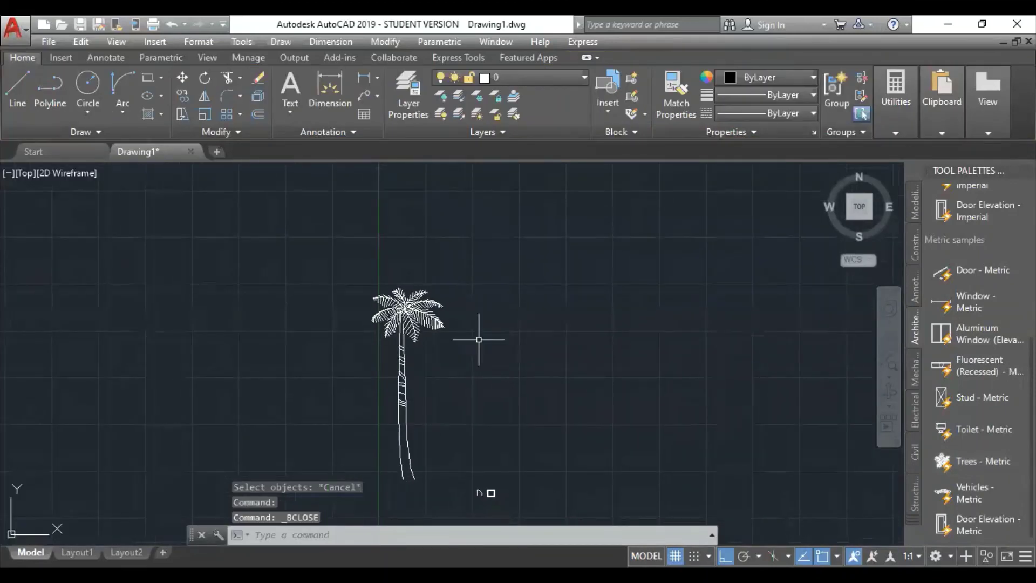